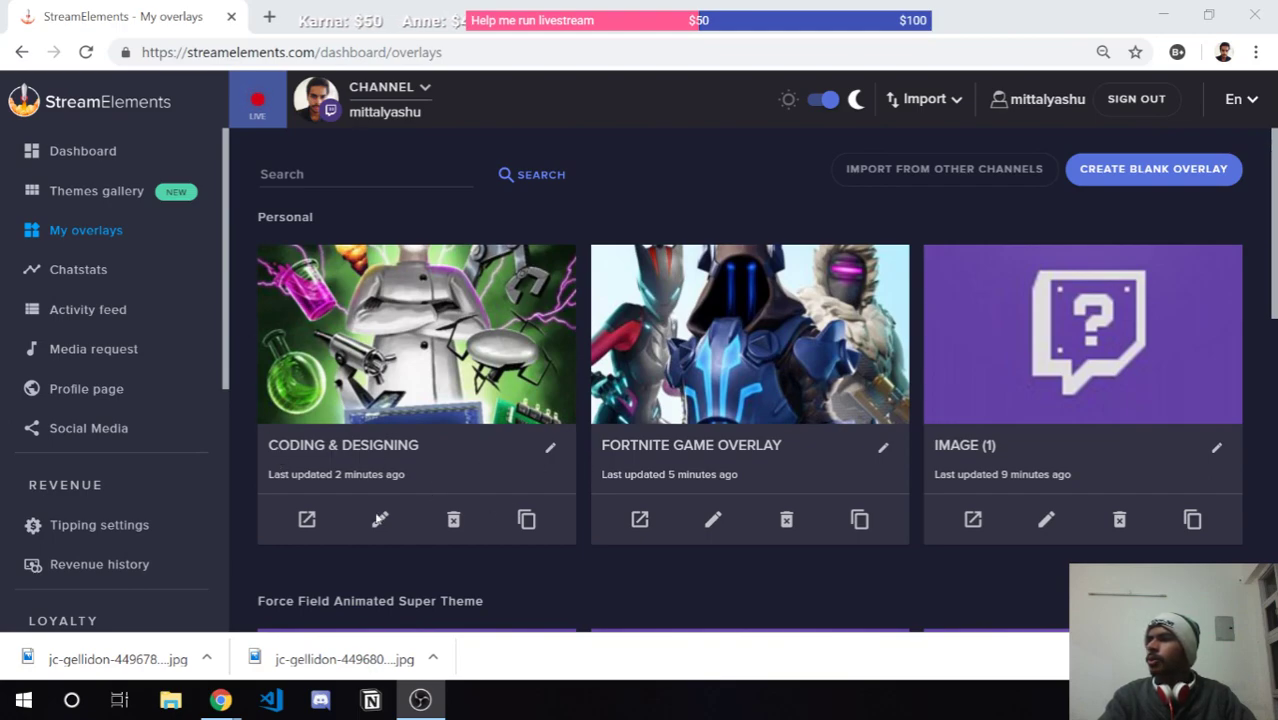
Duplicate the Coding & Designing overlay to the Twitch channel.
{"action": "left_click", "coordinate": [527, 521]}
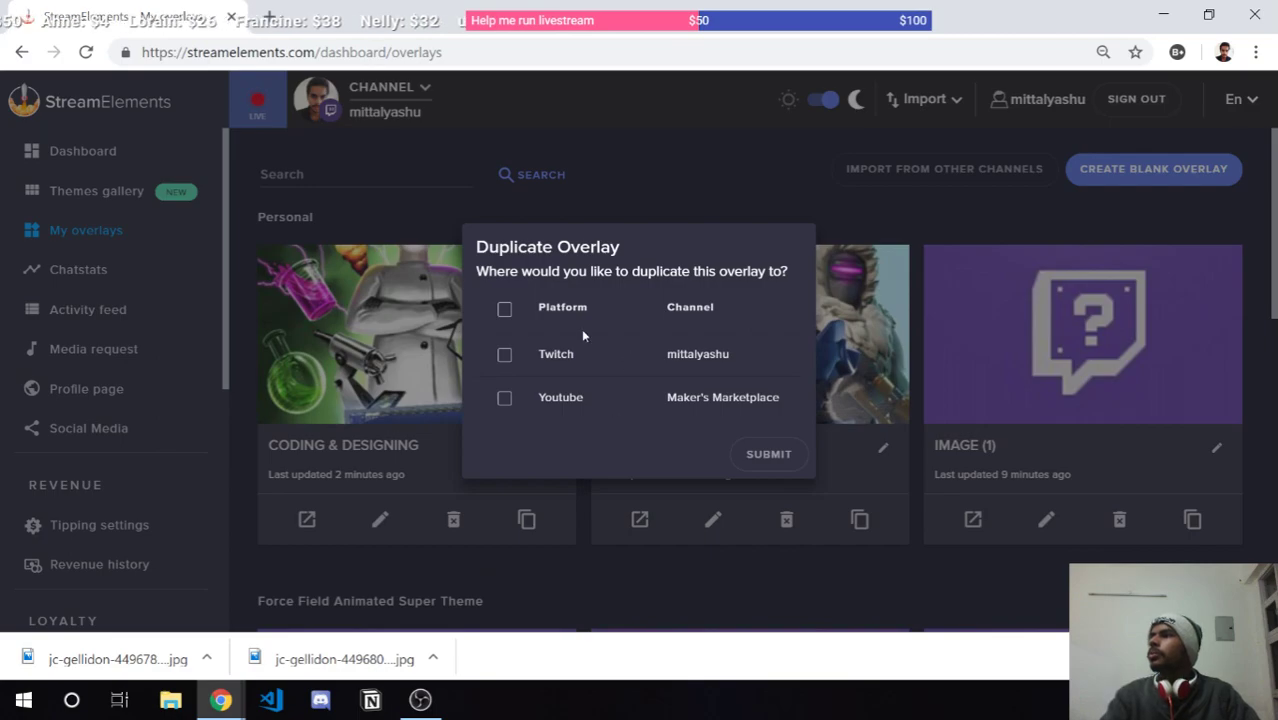
{"action": "left_click", "coordinate": [506, 357]}
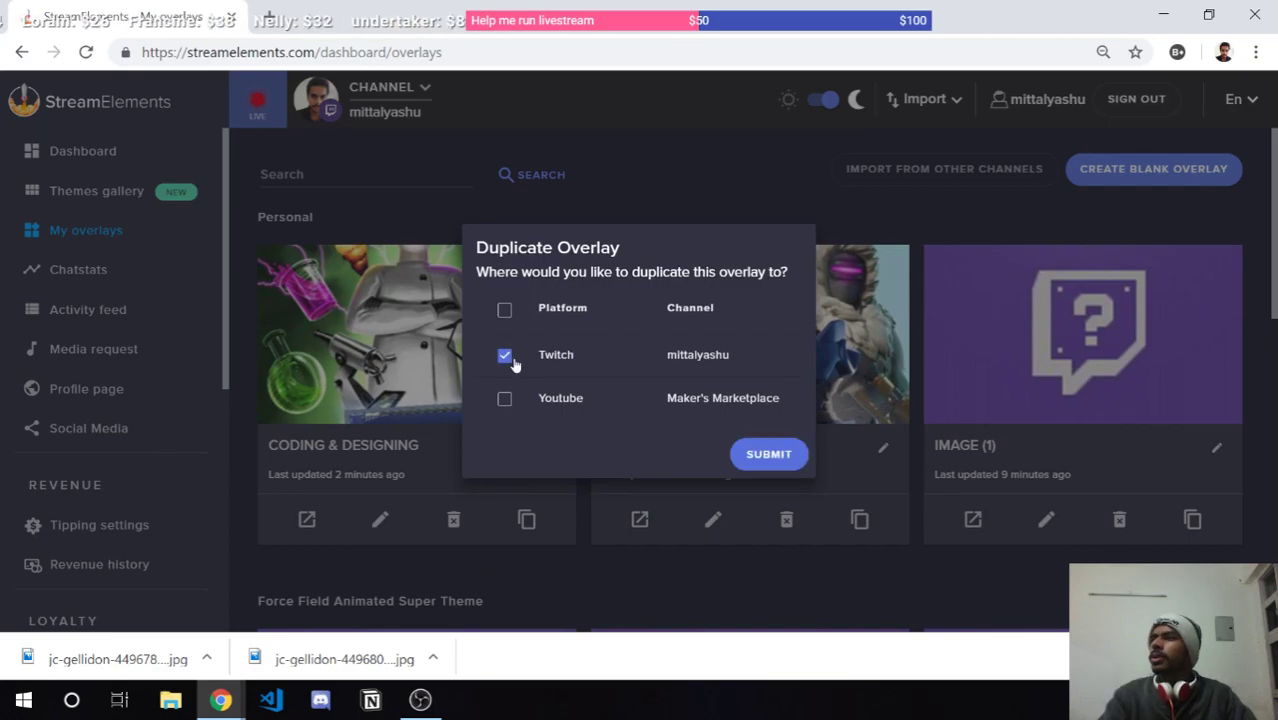
{"action": "left_click", "coordinate": [738, 448]}
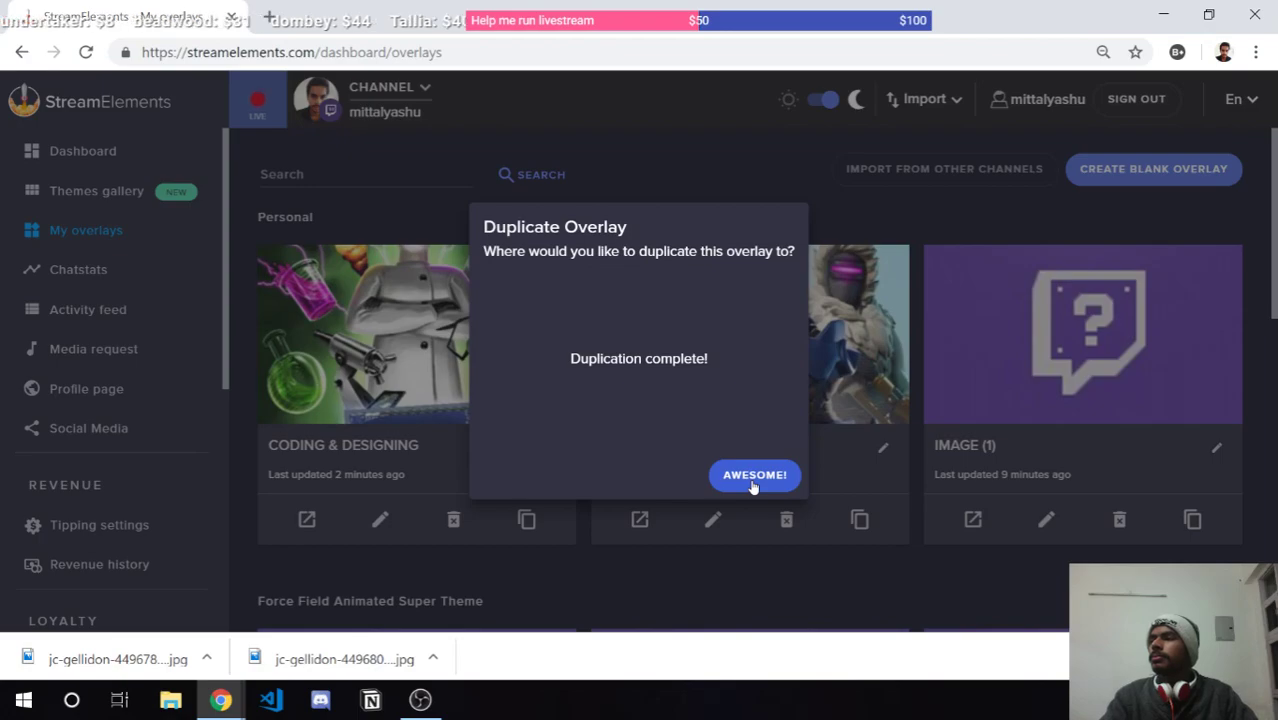
{"action": "left_click", "coordinate": [754, 476]}
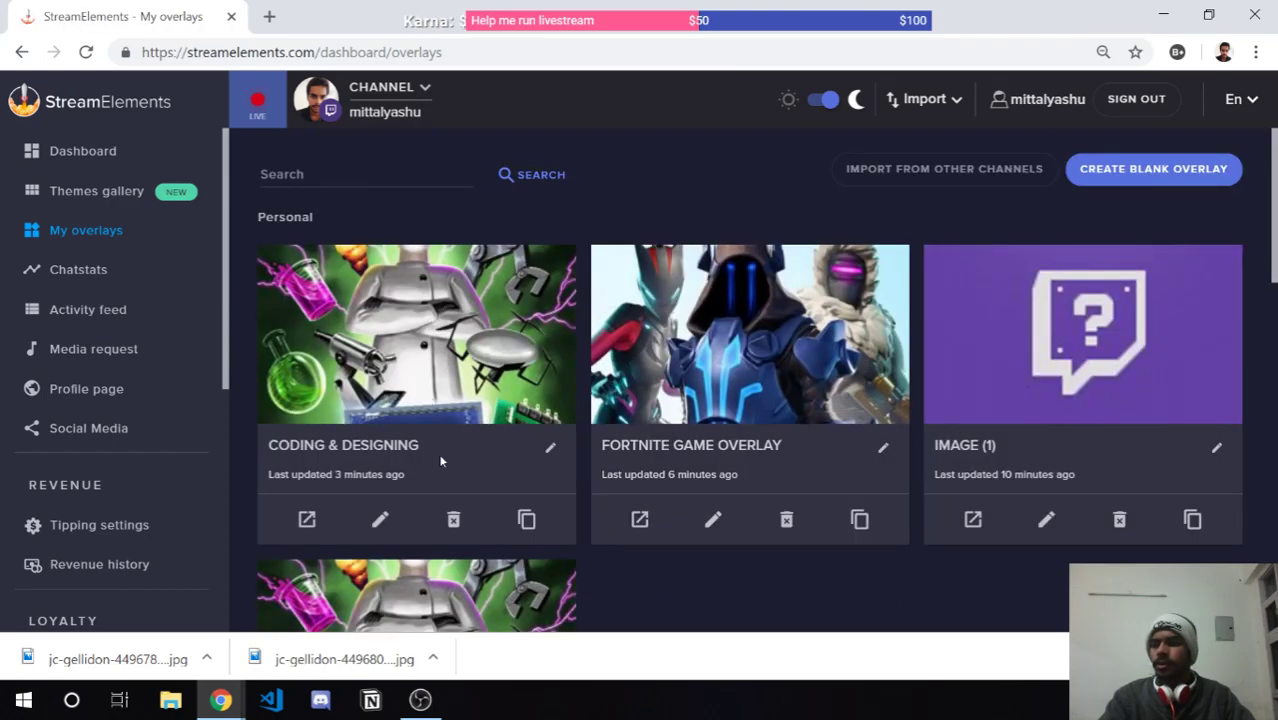
Rename the original Coding & Designing overlay as "Tips + Chat + Screen (80%) + Cam".
{"action": "scroll", "coordinate": [493, 366], "scroll_direction": "down", "scroll_amount": 1}
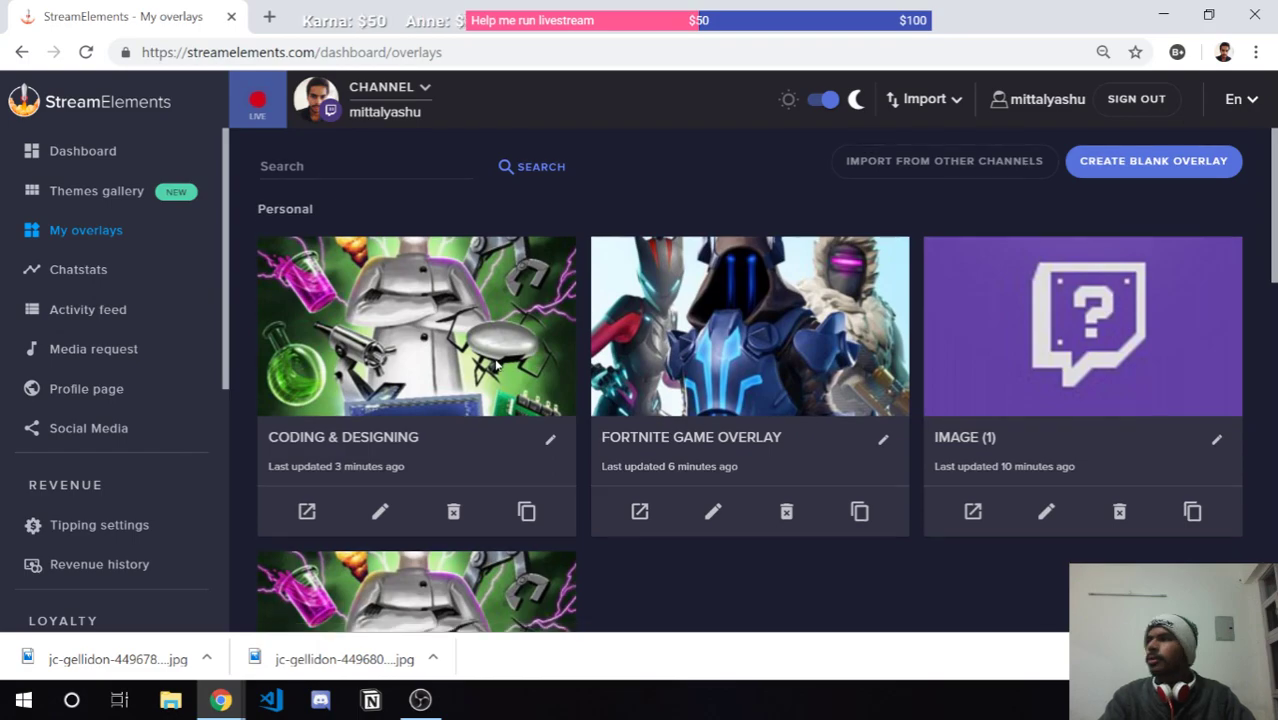
{"action": "scroll", "coordinate": [493, 366], "scroll_direction": "down", "scroll_amount": 2}
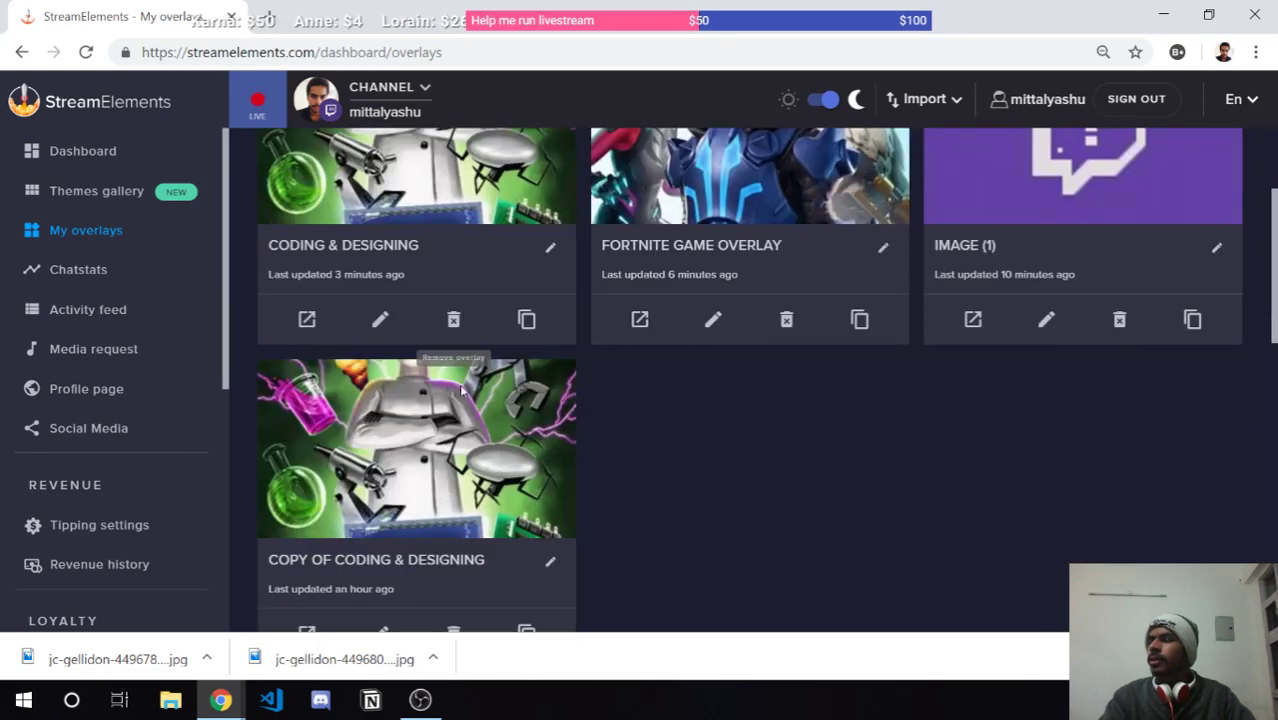
{"action": "scroll", "coordinate": [461, 390], "scroll_direction": "down", "scroll_amount": 2}
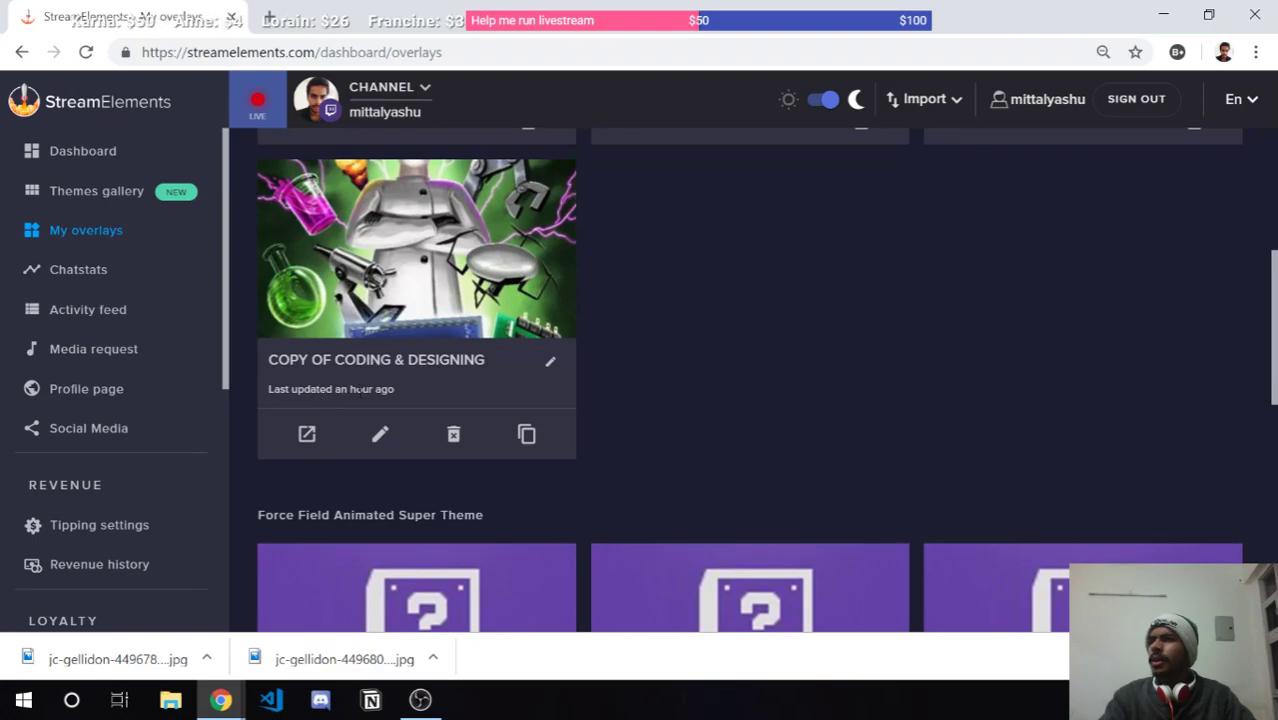
{"action": "scroll", "coordinate": [355, 392], "scroll_direction": "up", "scroll_amount": 2}
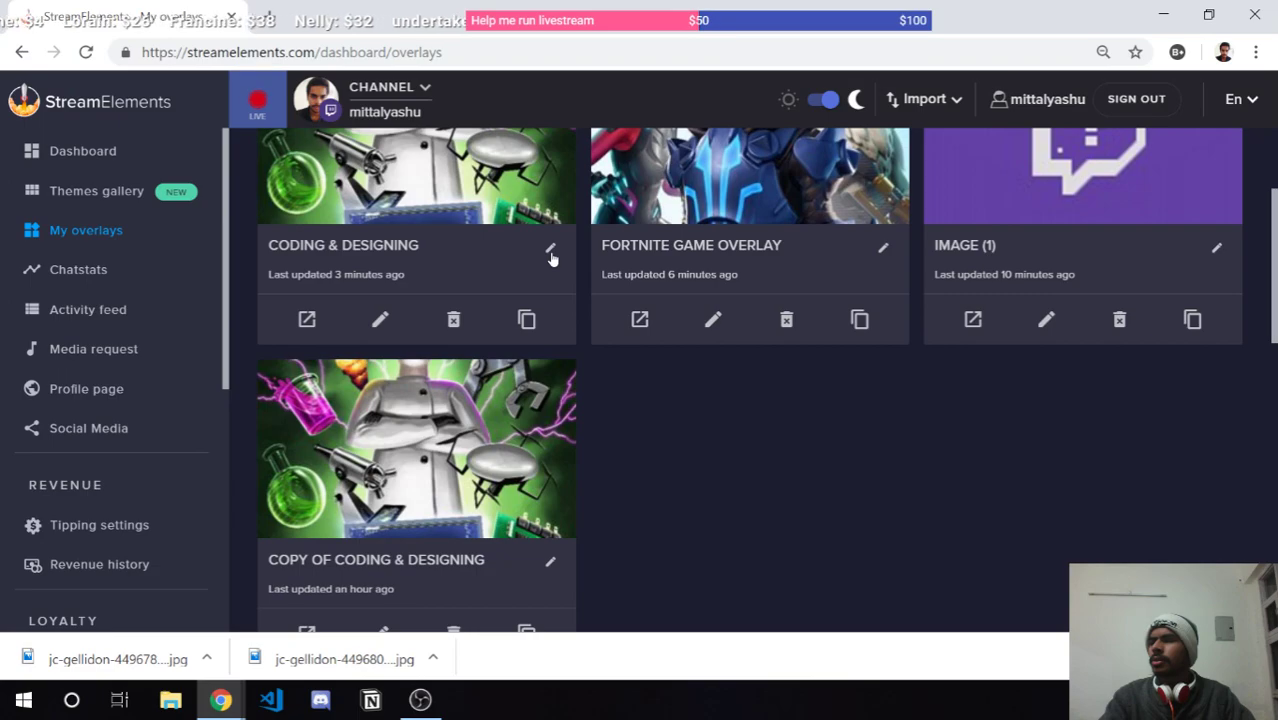
{"action": "left_click", "coordinate": [550, 251]}
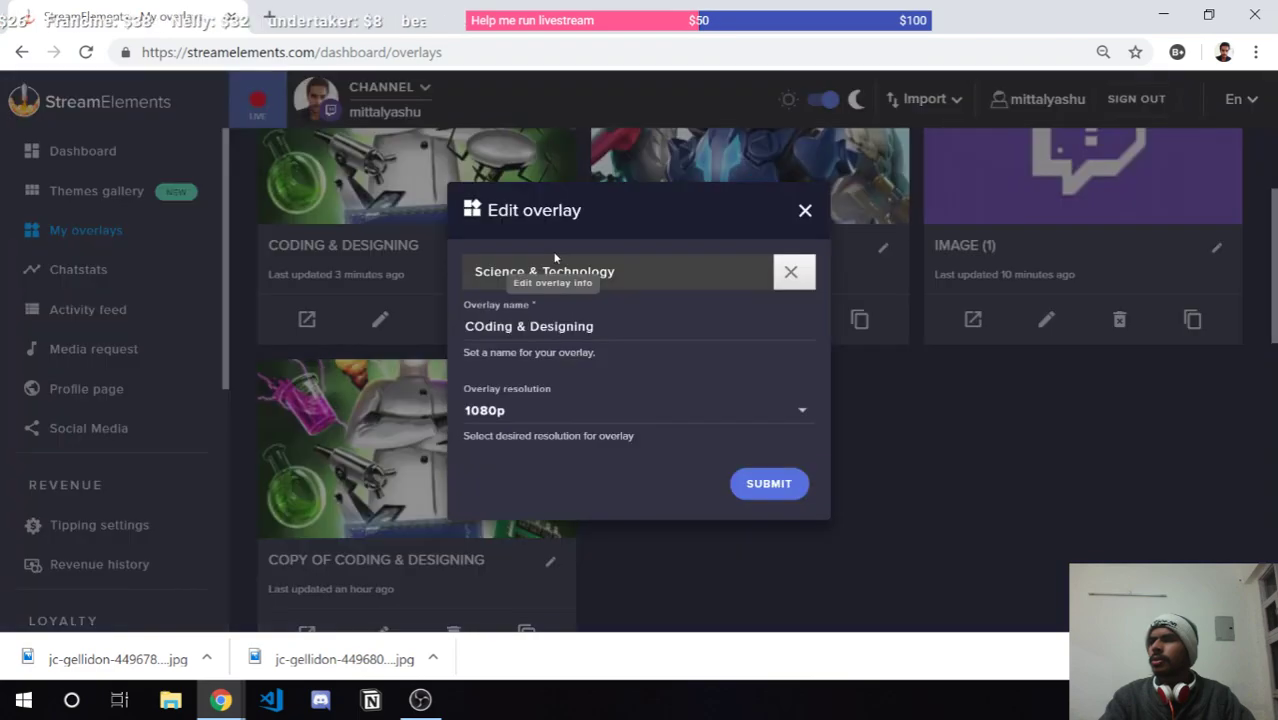
{"action": "triple_click", "coordinate": [619, 322]}
{"action": "type", "text": "Tips + Chat + Screen (100%) + Cam"}
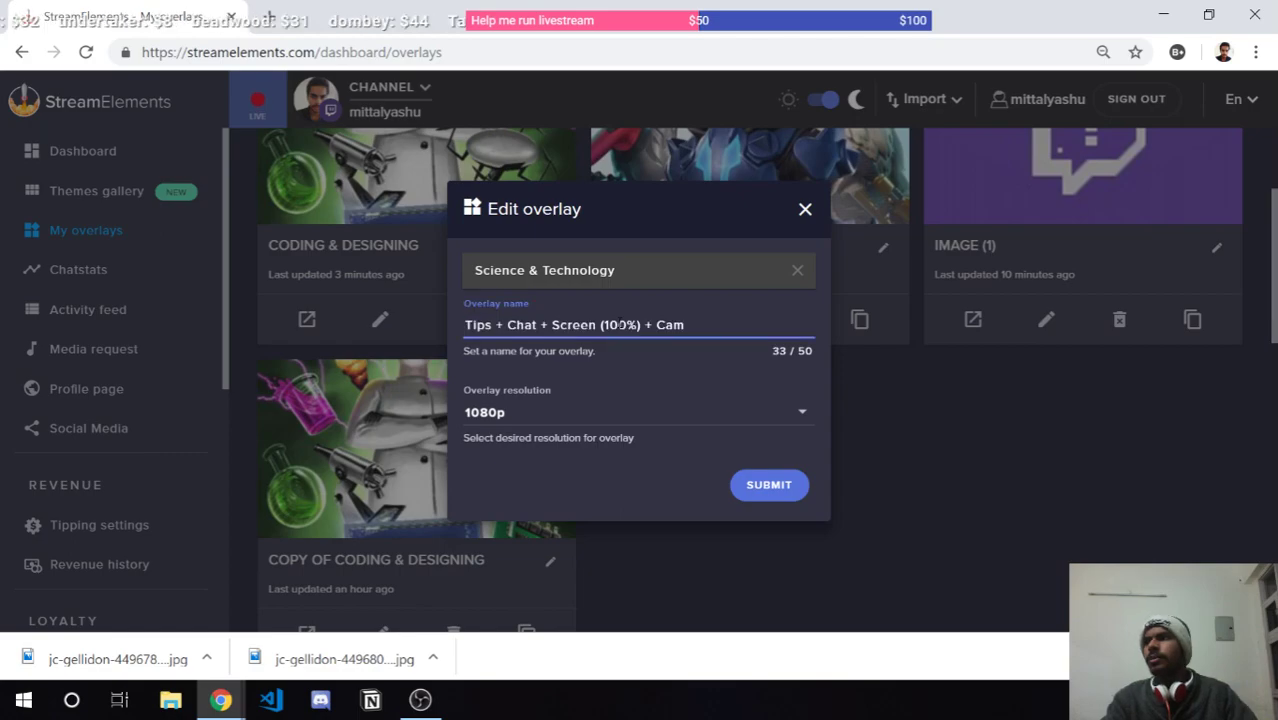
{"action": "left_click", "coordinate": [621, 323]}
{"action": "key", "text": "BackSpace"}
{"action": "key", "text": "BackSpace"}
{"action": "type", "text": "8"}
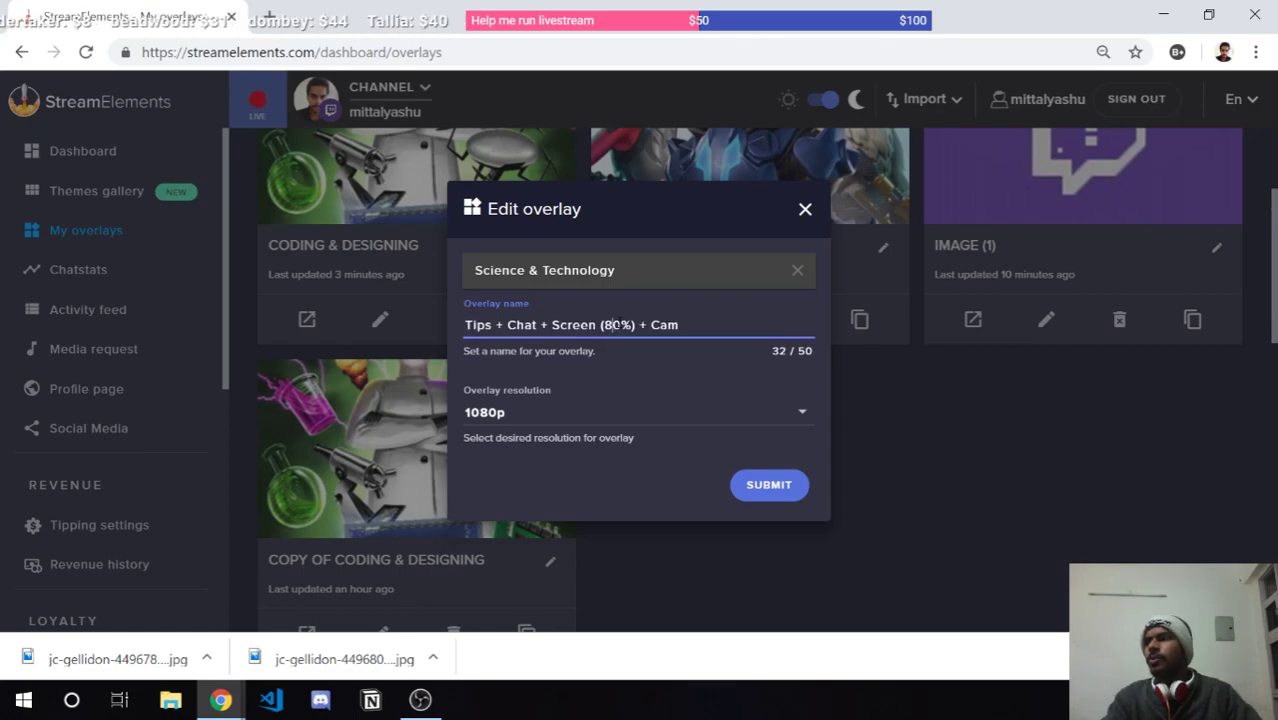
{"action": "key", "text": "ctrl+a"}
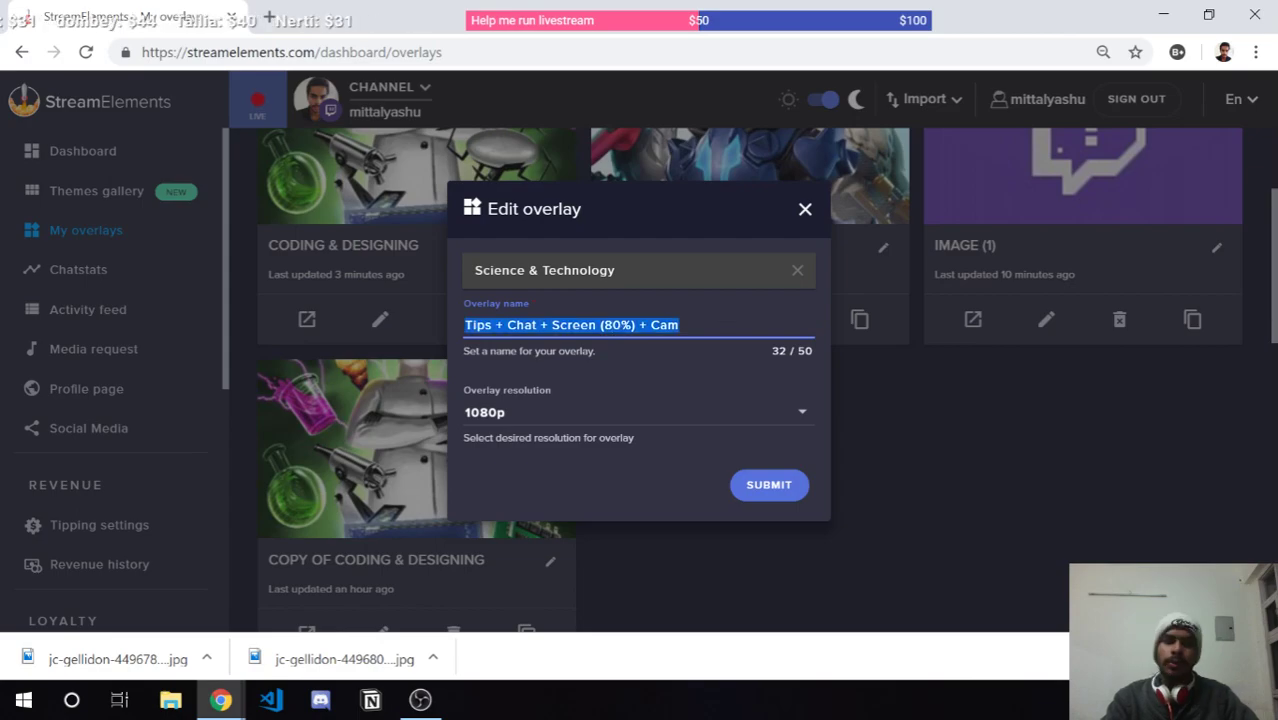
{"action": "left_click", "coordinate": [760, 482]}
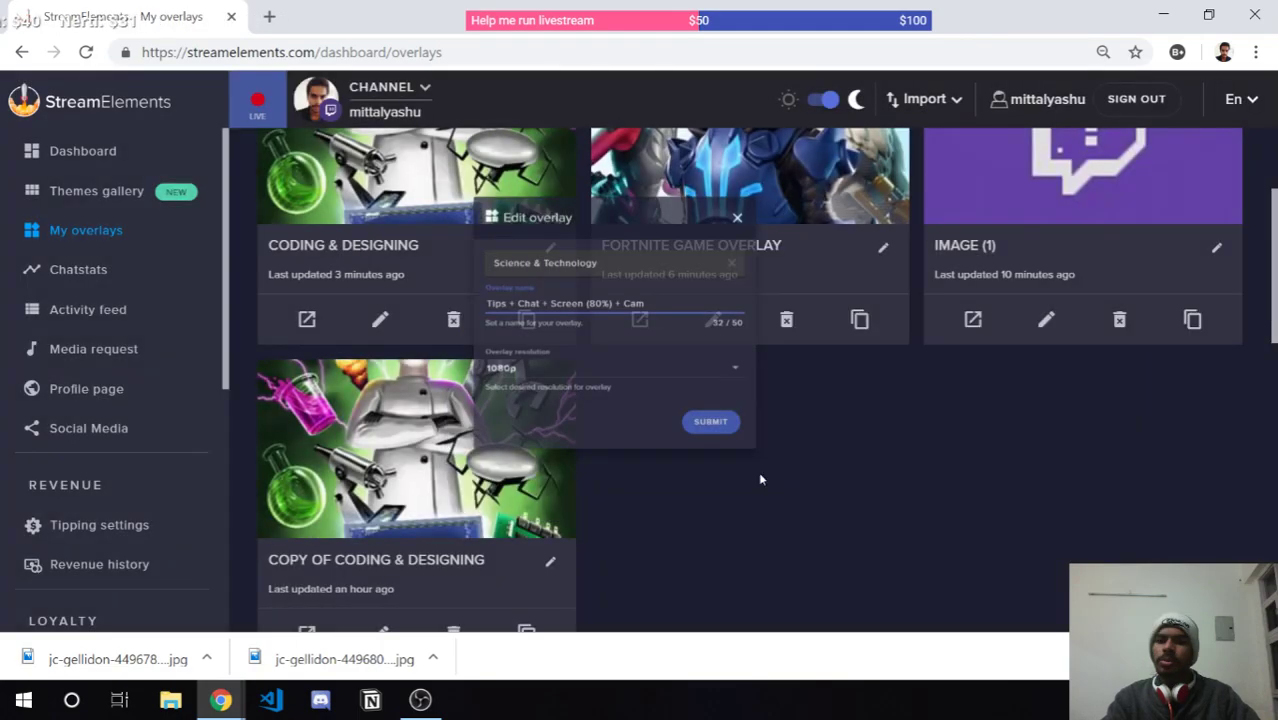
Rename the copied Coding & Designing overlay as "Tips + Chat + Screen (100%) + Cam".
{"action": "left_click", "coordinate": [551, 564]}
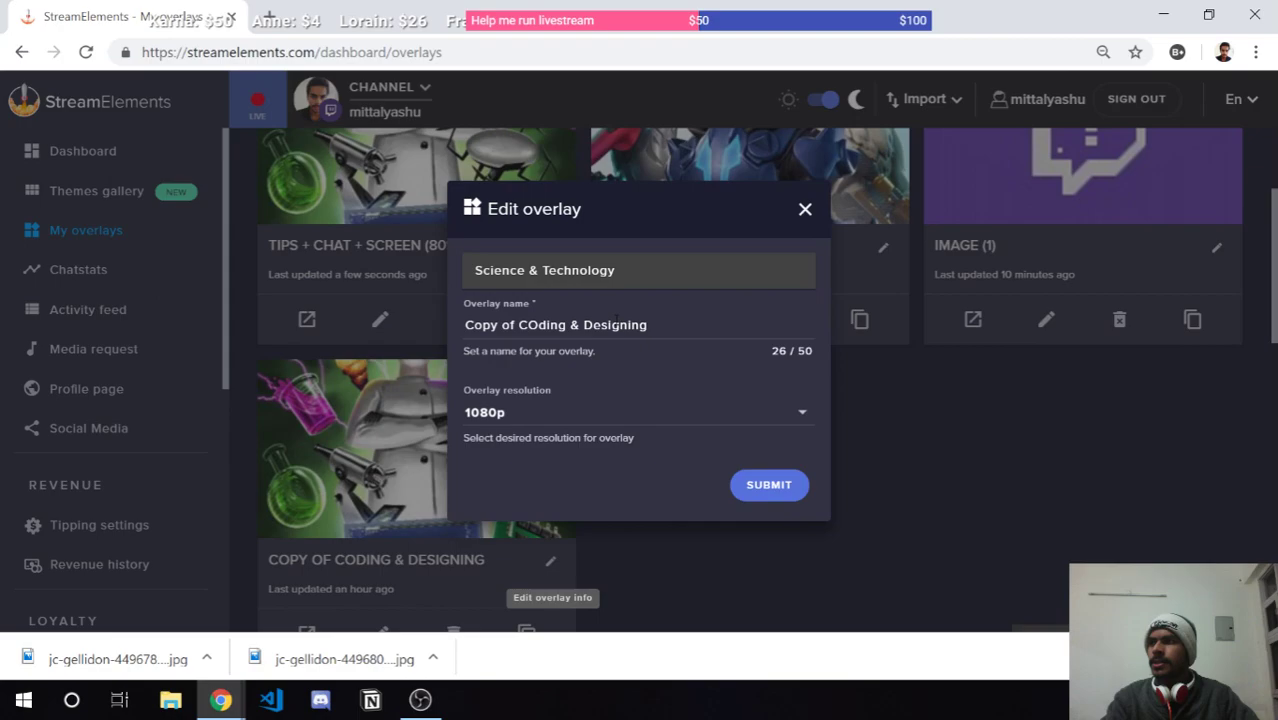
{"action": "left_click", "coordinate": [615, 322]}
{"action": "key", "text": "ctrl+a"}
{"action": "type", "text": "Tips + Chat + Screen (100%) + Cam"}
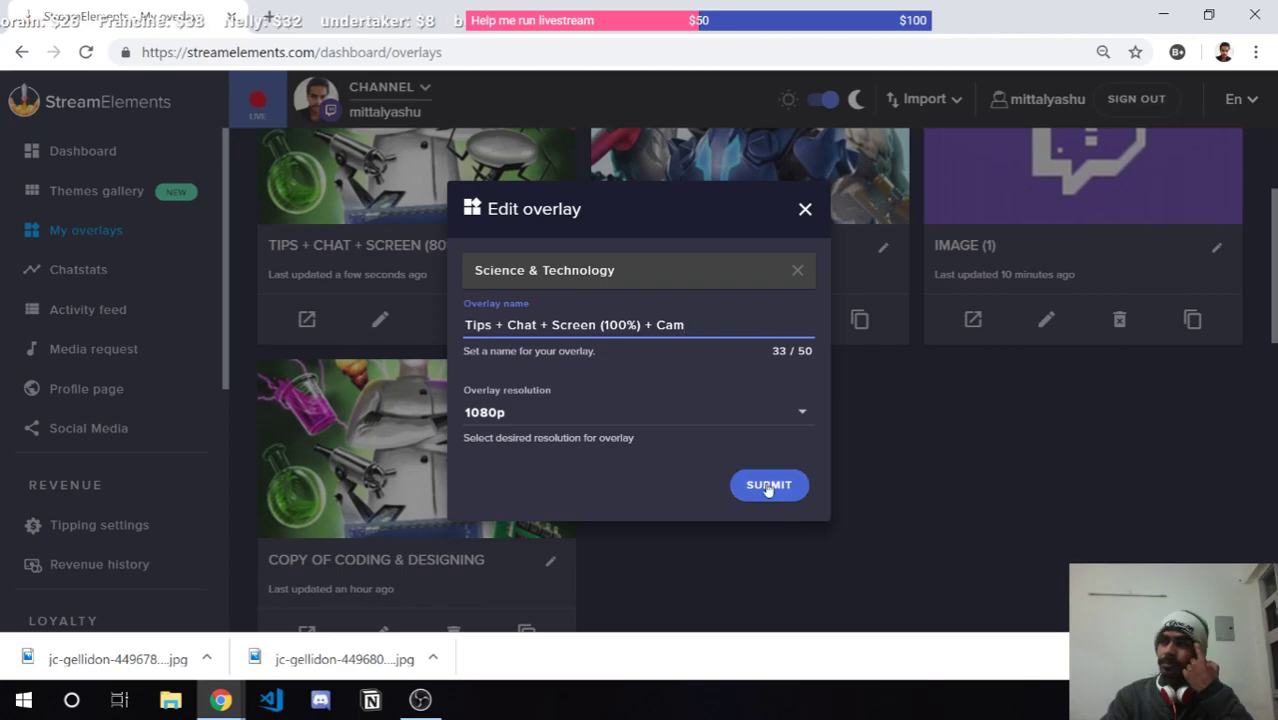
{"action": "left_click", "coordinate": [767, 486]}
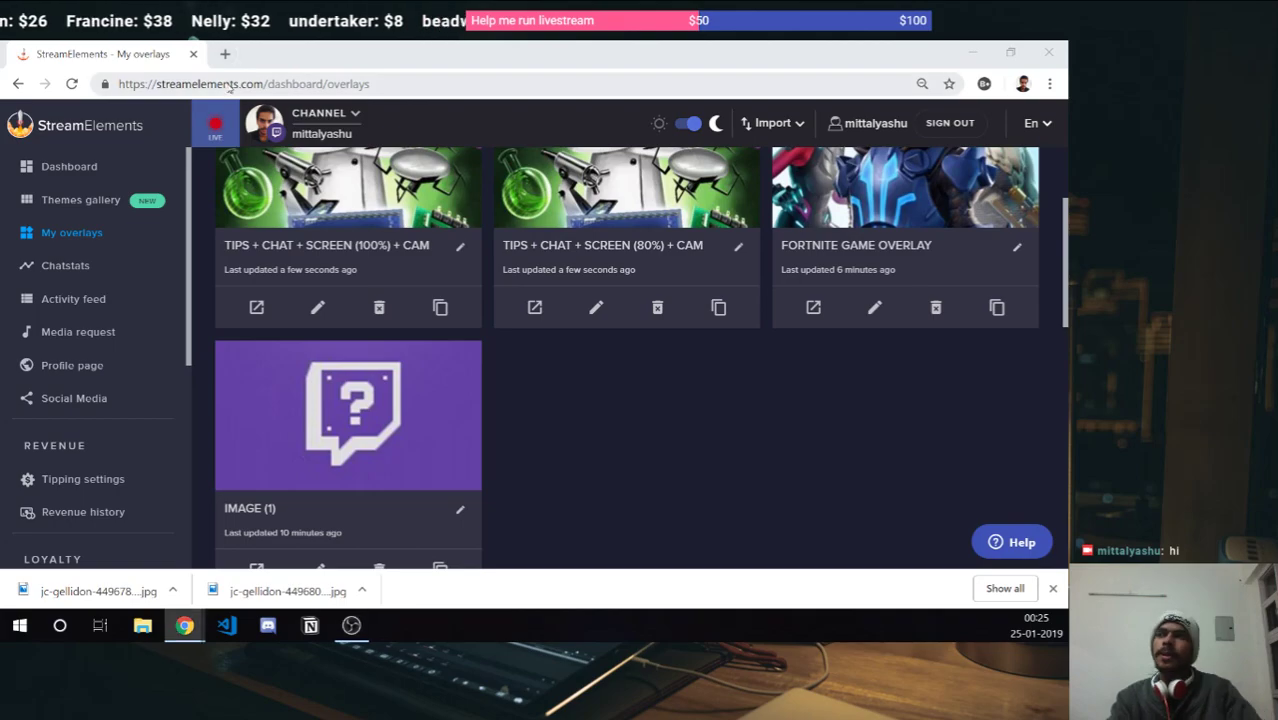
Open the Discord StreamKit Overlay page at streamkit.discordapp.com/overlay.
{"action": "left_click", "coordinate": [227, 85]}
{"action": "left_click", "coordinate": [227, 85]}
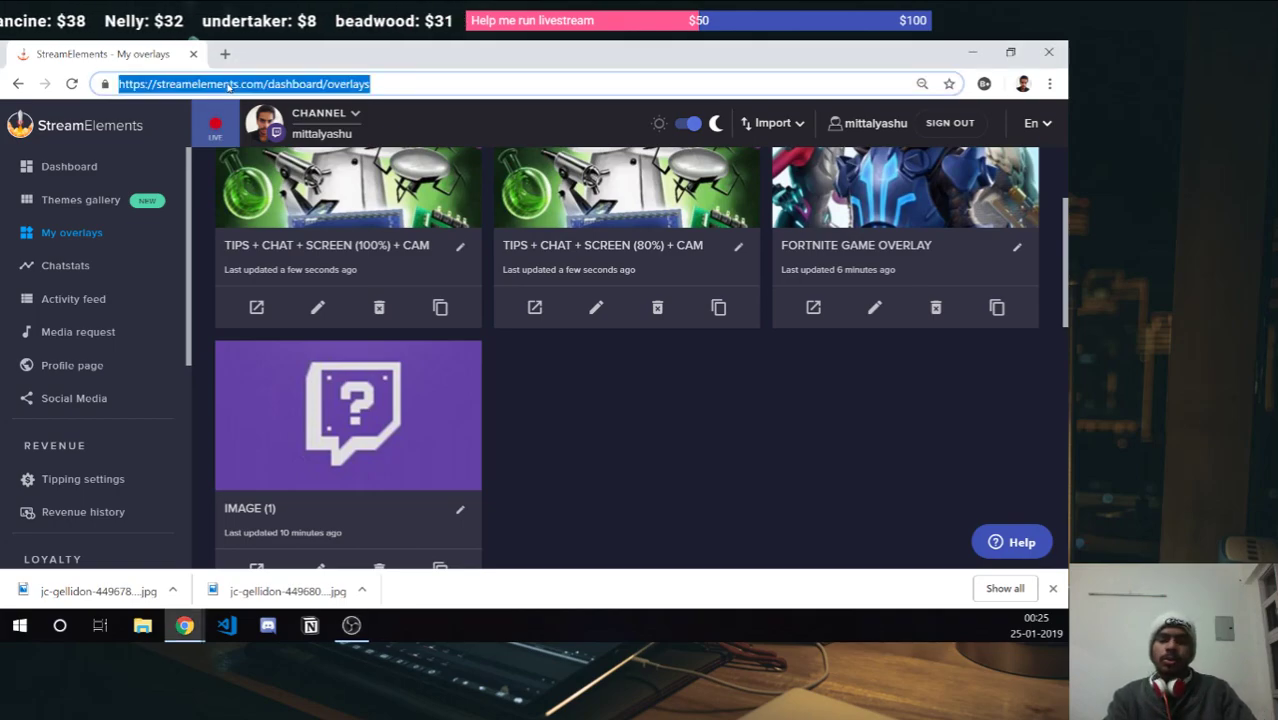
{"action": "type", "text": "stream"}
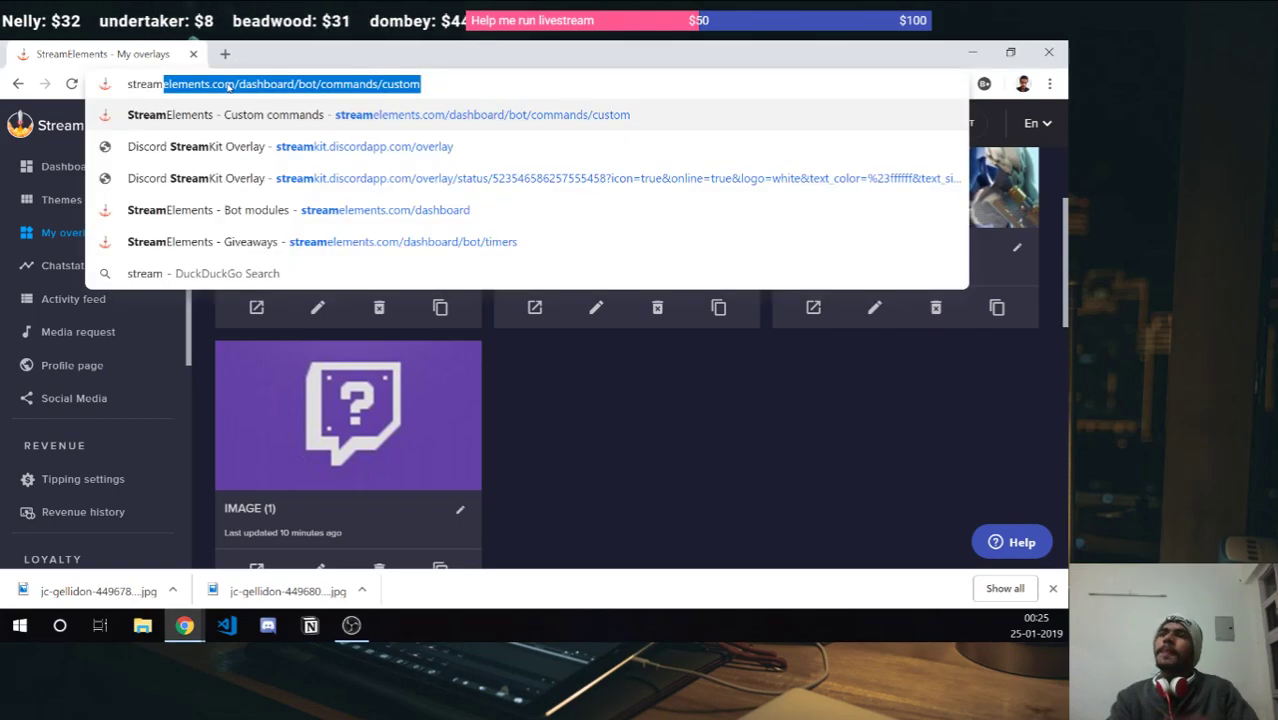
{"action": "key", "text": "Down"}
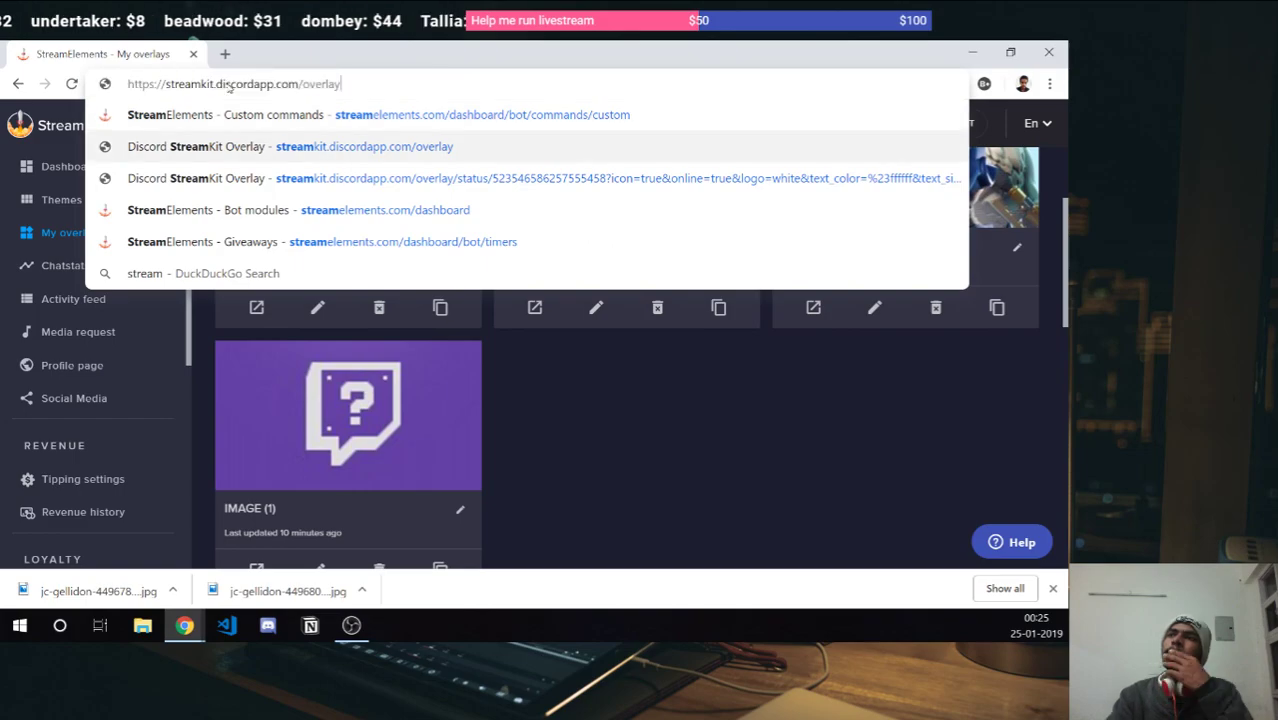
{"action": "key", "text": "Down"}
{"action": "key", "text": "Up"}
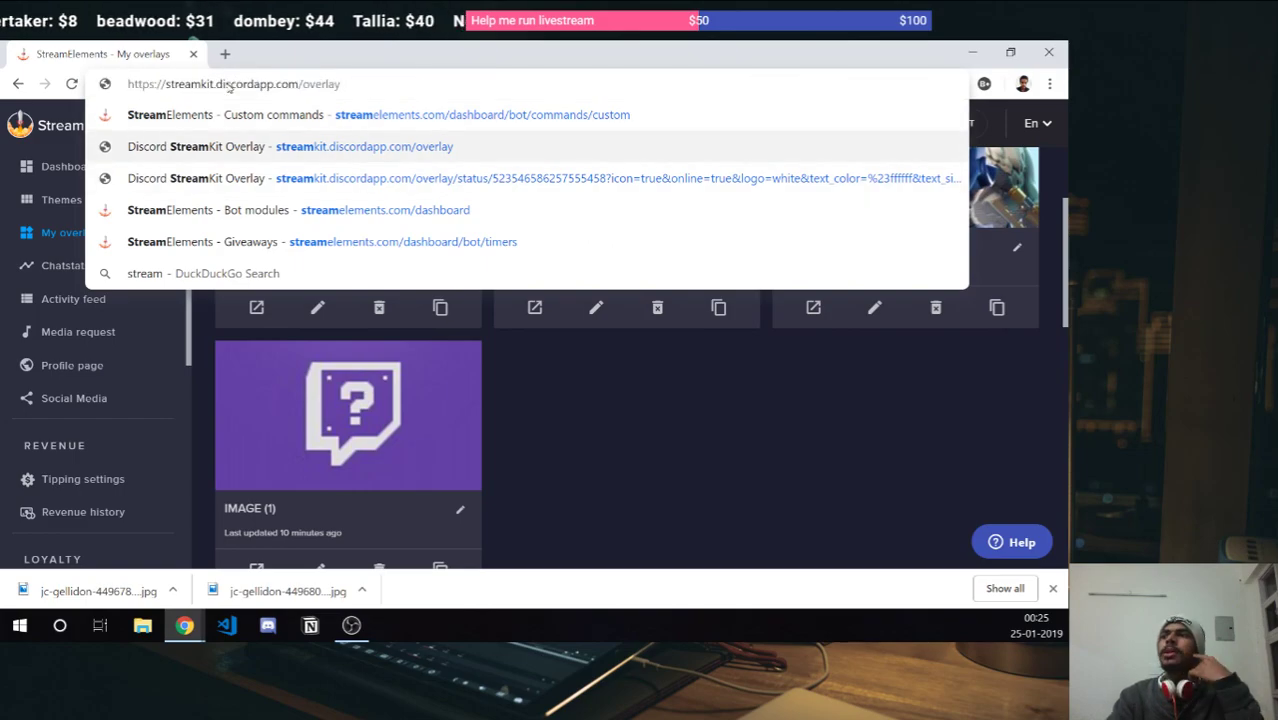
{"action": "key", "text": "Return"}
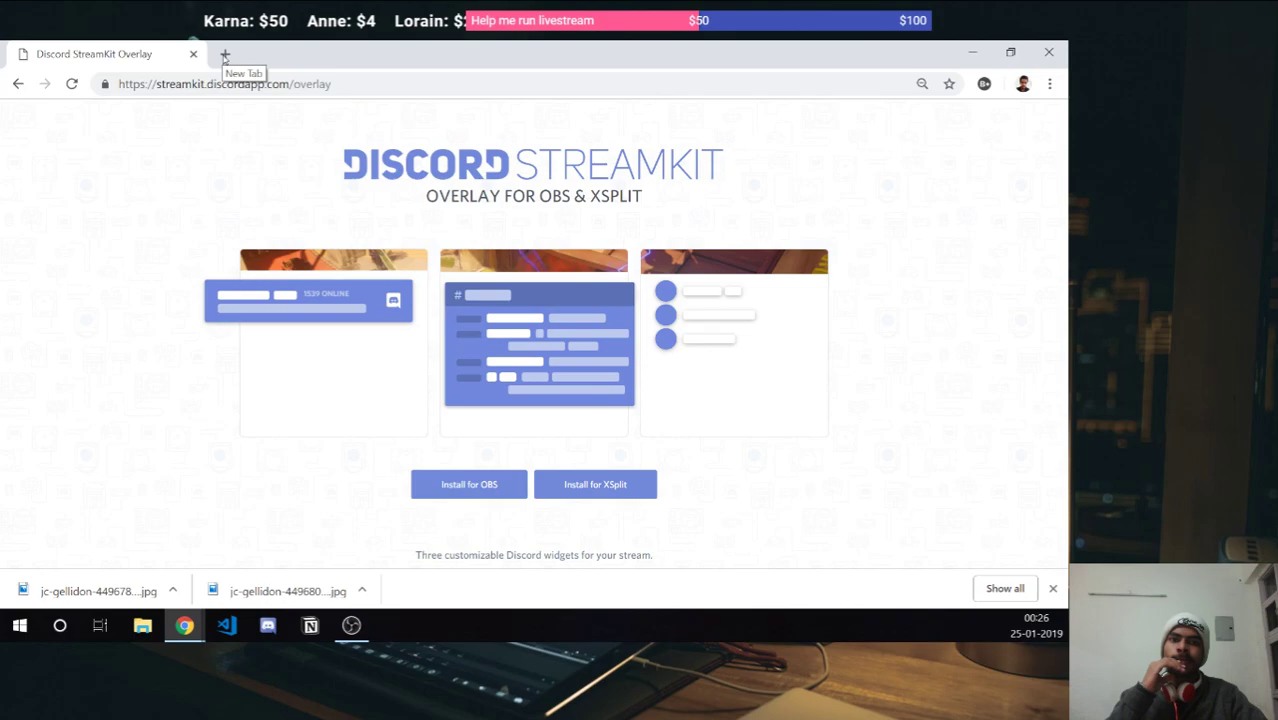
{"action": "left_click", "coordinate": [224, 55]}
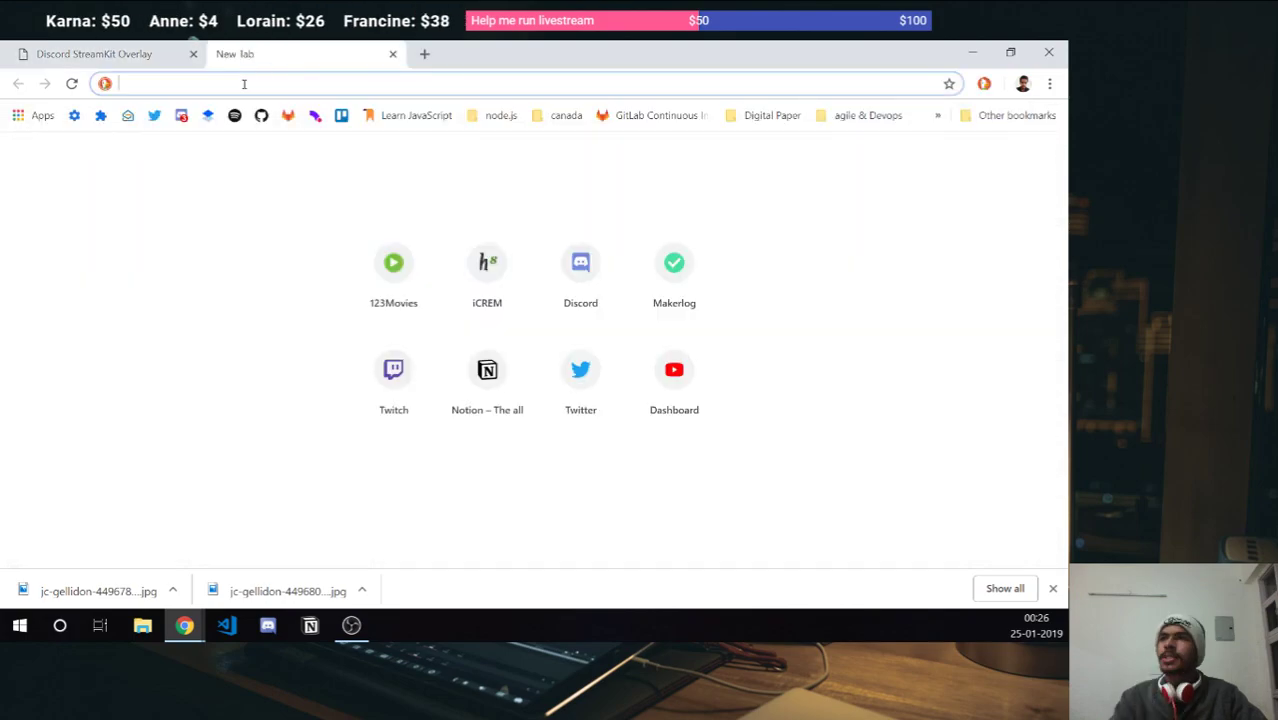
{"action": "left_click", "coordinate": [150, 55]}
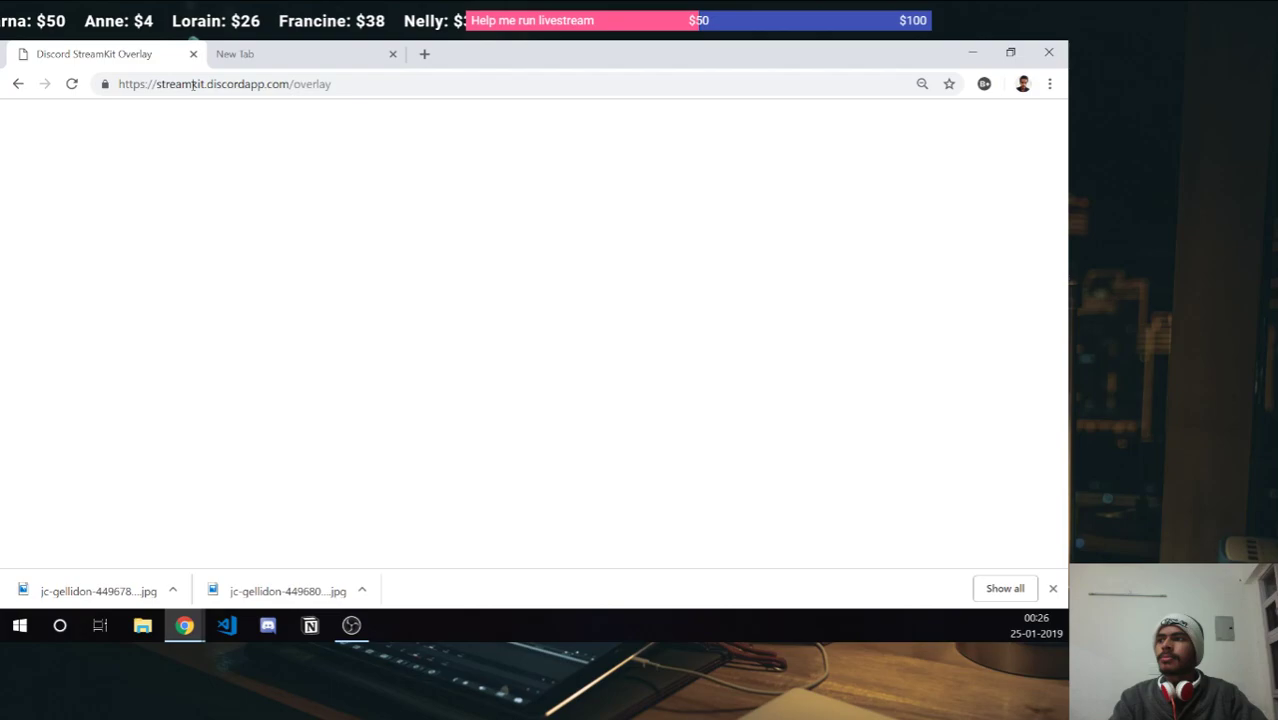
{"action": "left_click", "coordinate": [392, 54]}
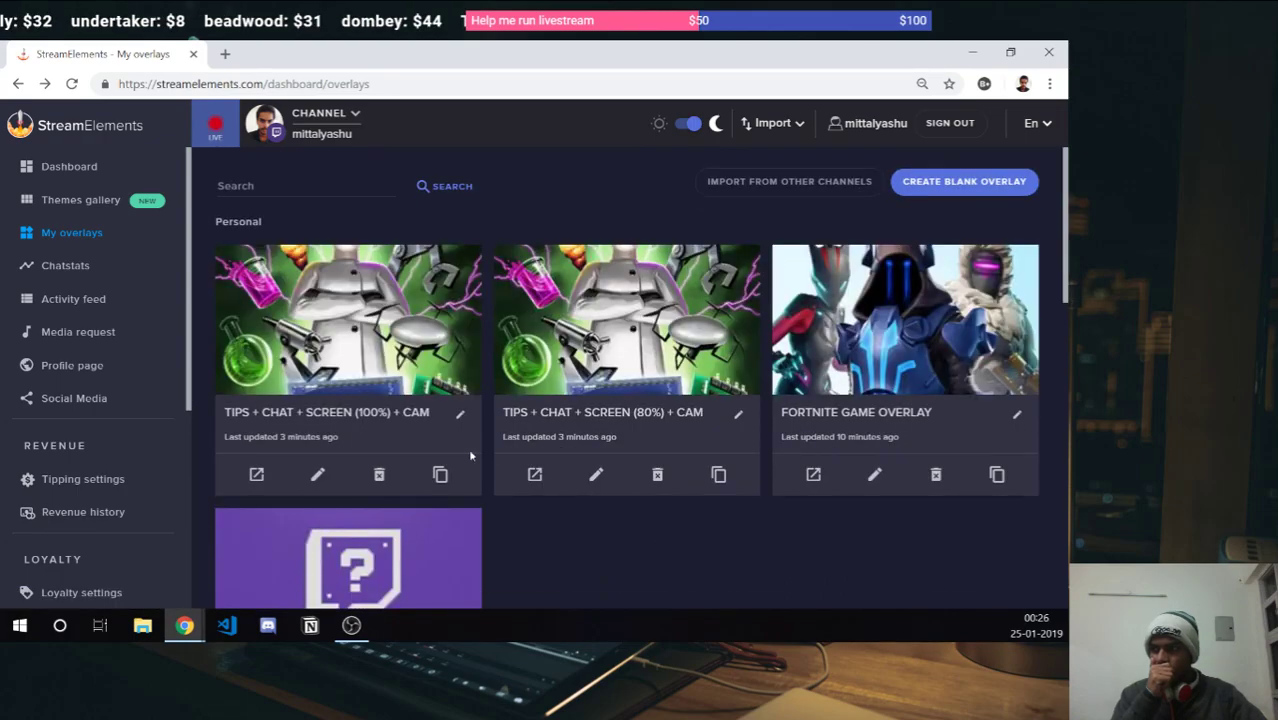
Open the Tips + Chat + Screen (80%) + Cam overlay for editing, set its tip goal to 500 and save the overlay.
{"action": "left_click", "coordinate": [595, 475]}
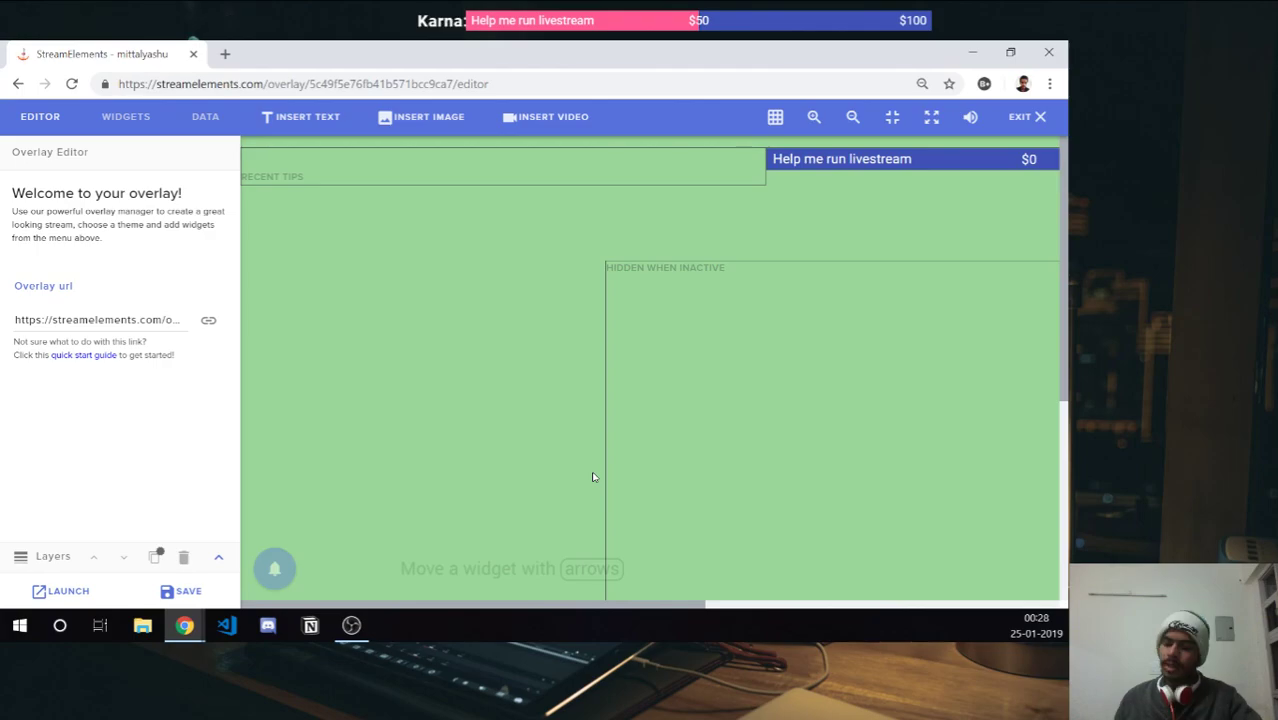
{"action": "left_click", "coordinate": [892, 119]}
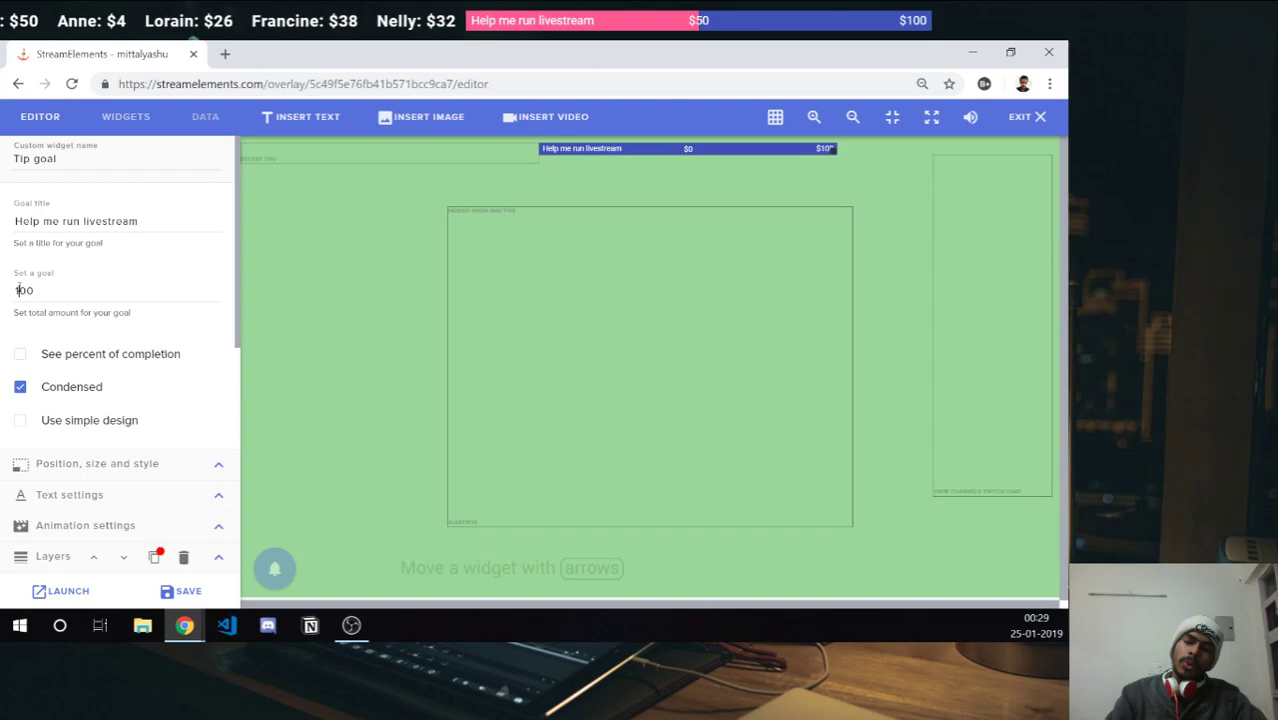
{"action": "double_click", "coordinate": [16, 290]}
{"action": "type", "text": "500"}
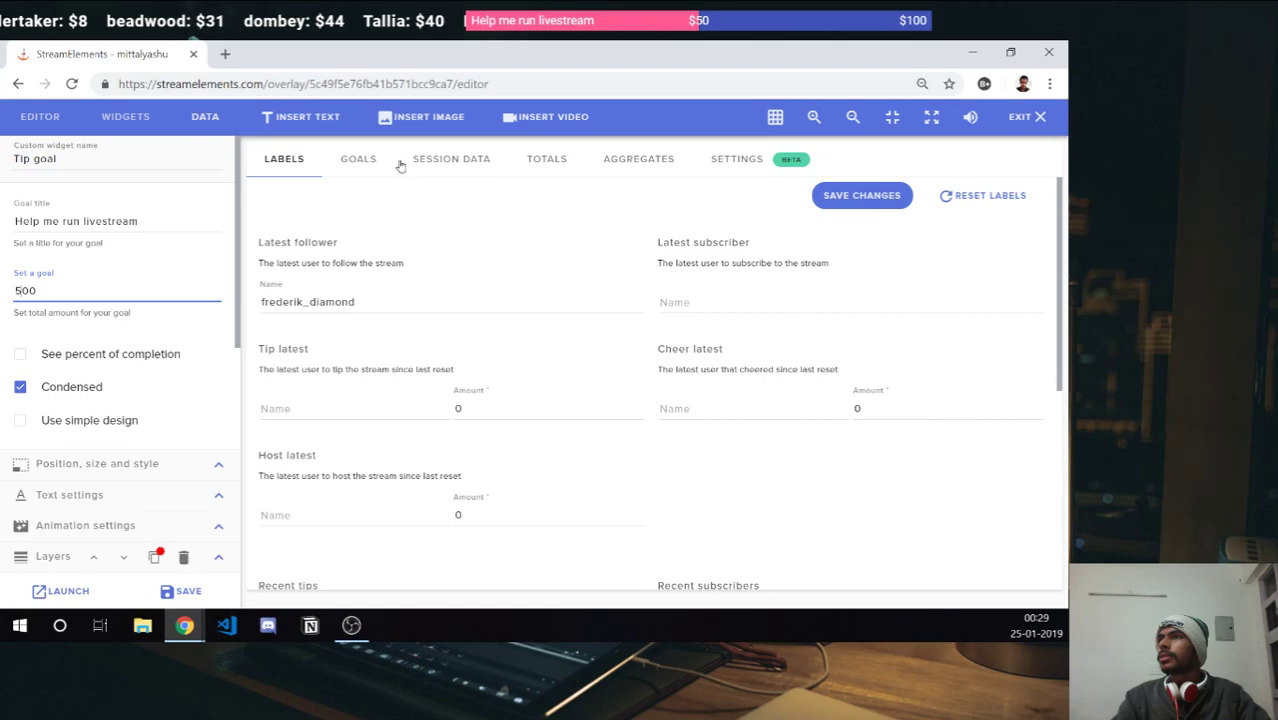
{"action": "left_click", "coordinate": [180, 592]}
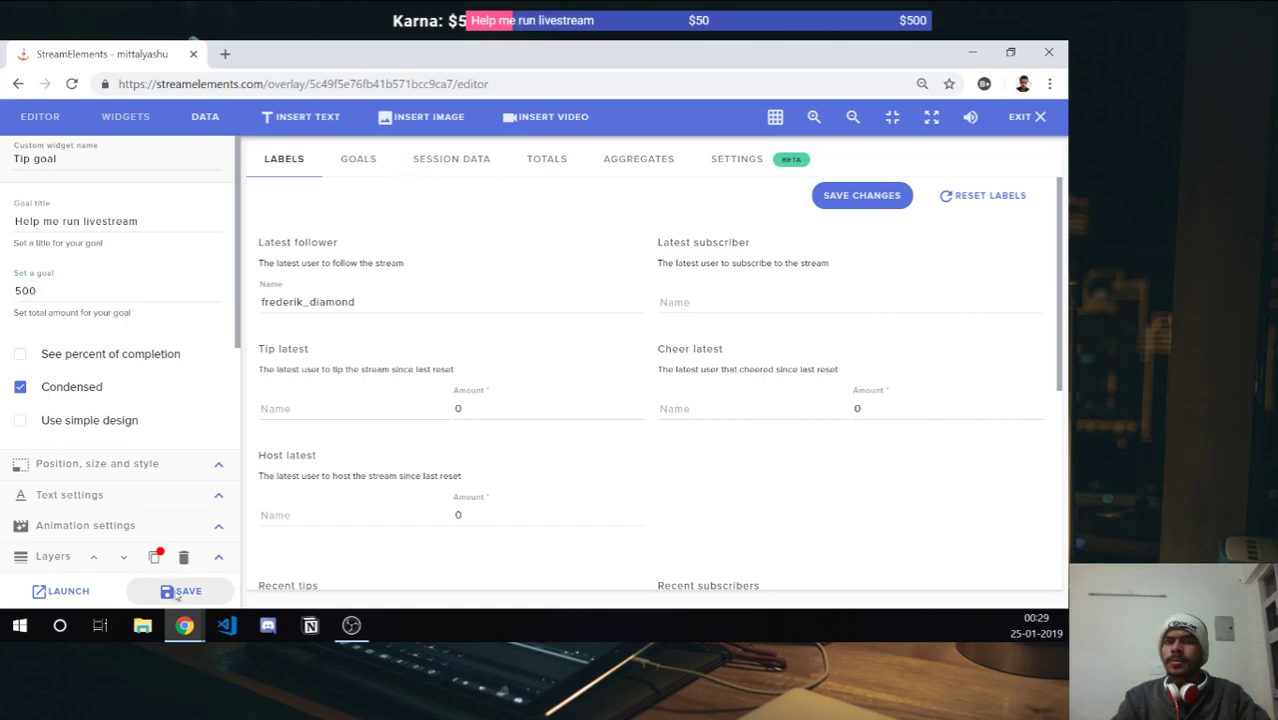
Examine the tip goal widget's settings and the overlay's stream data: labels, goal progress, totals and session data.
{"action": "scroll", "coordinate": [140, 405], "scroll_direction": "down", "scroll_amount": 3}
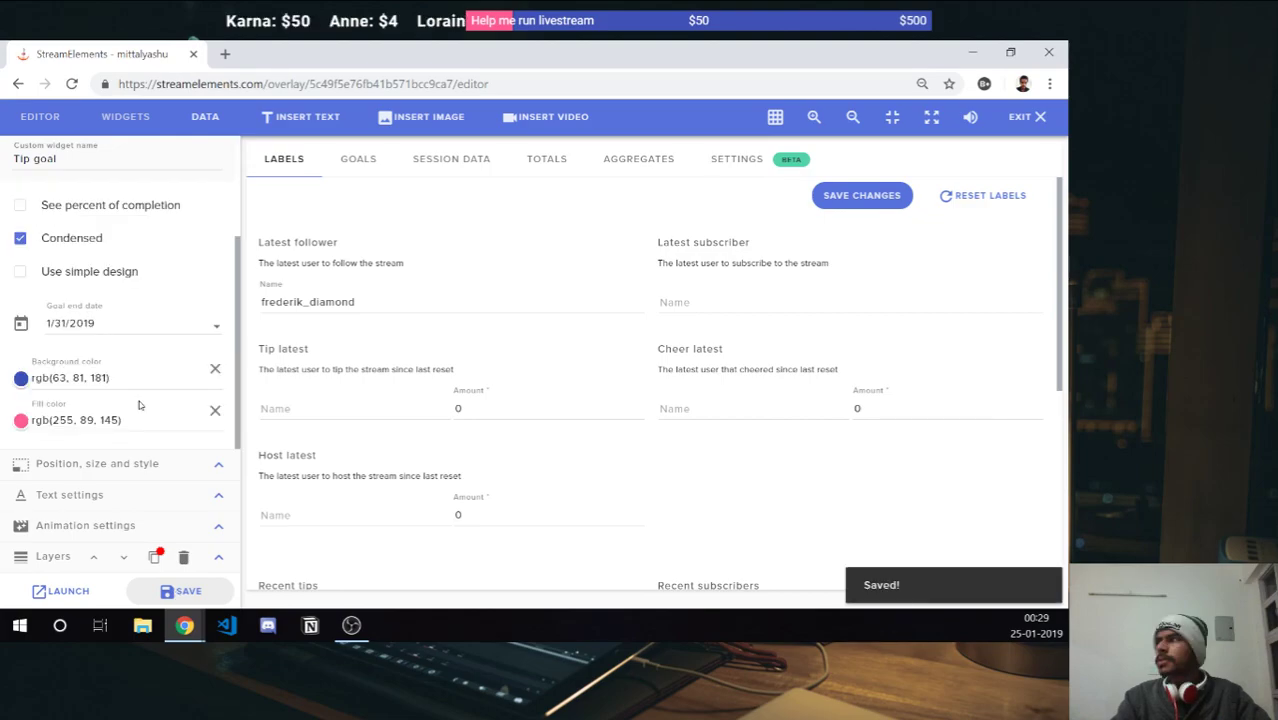
{"action": "scroll", "coordinate": [188, 226], "scroll_direction": "up", "scroll_amount": 3}
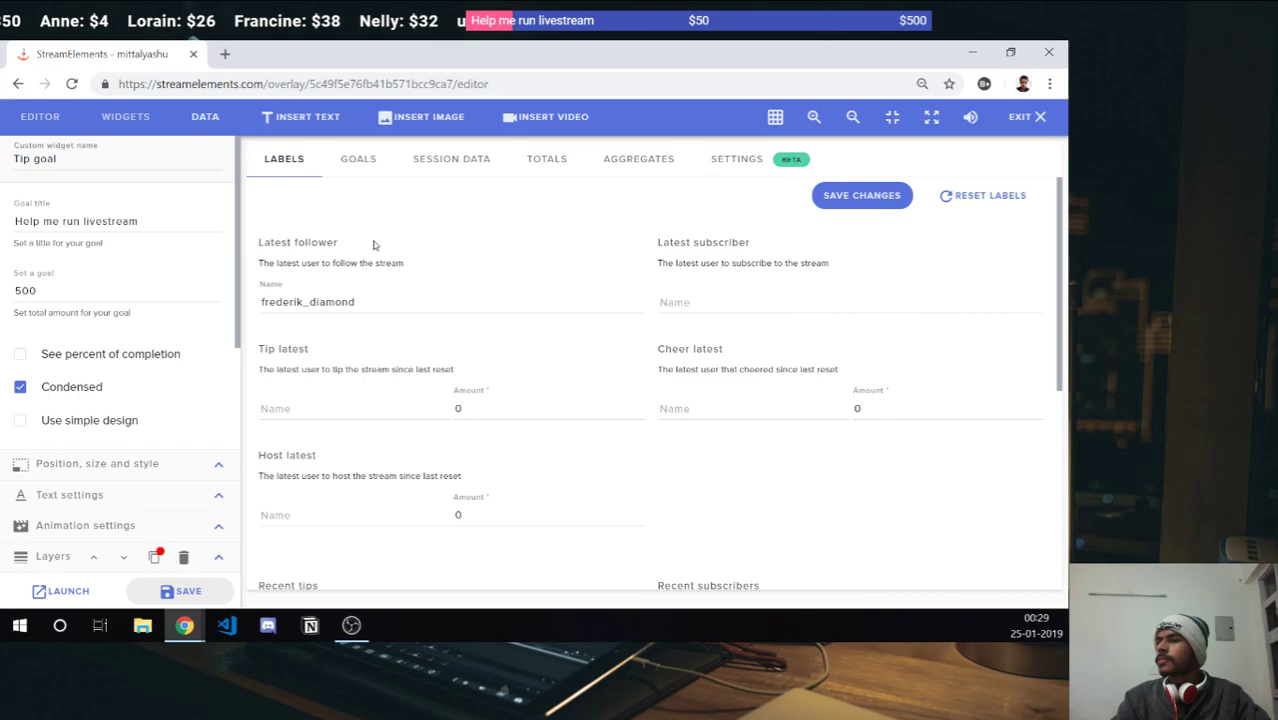
{"action": "scroll", "coordinate": [364, 300], "scroll_direction": "down", "scroll_amount": 3}
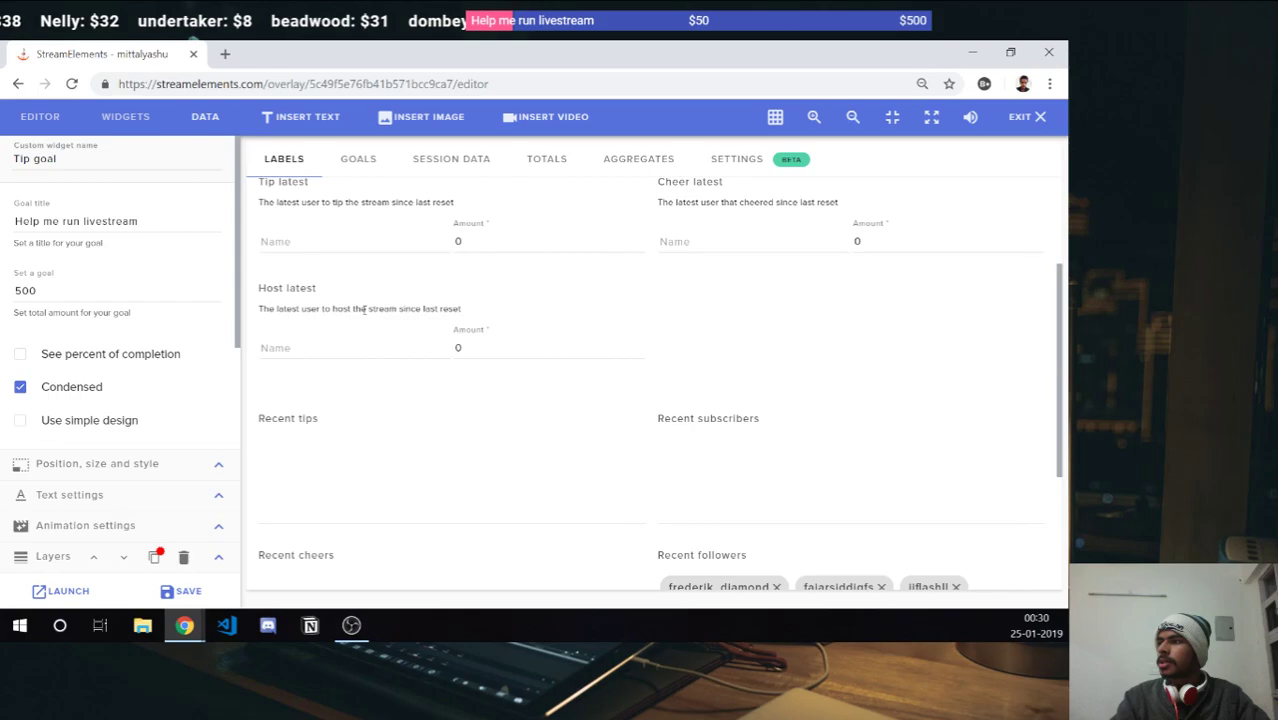
{"action": "scroll", "coordinate": [364, 310], "scroll_direction": "up", "scroll_amount": 3}
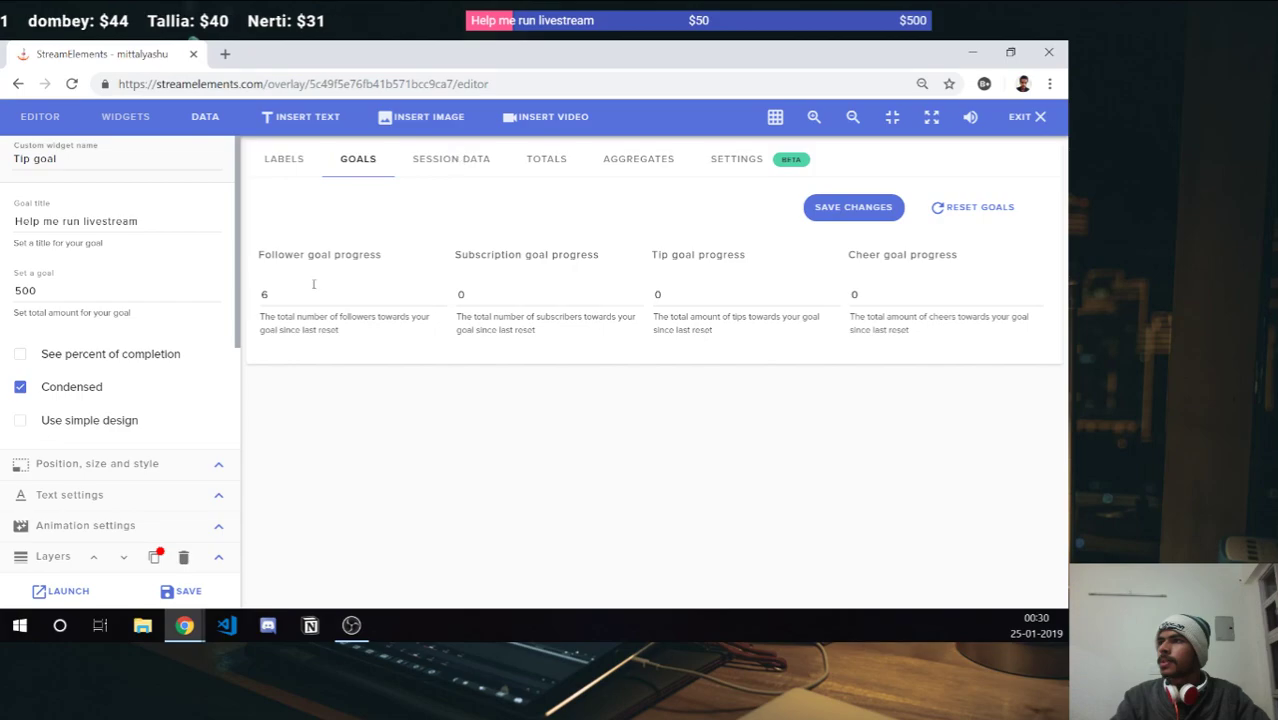
{"action": "left_click", "coordinate": [355, 288]}
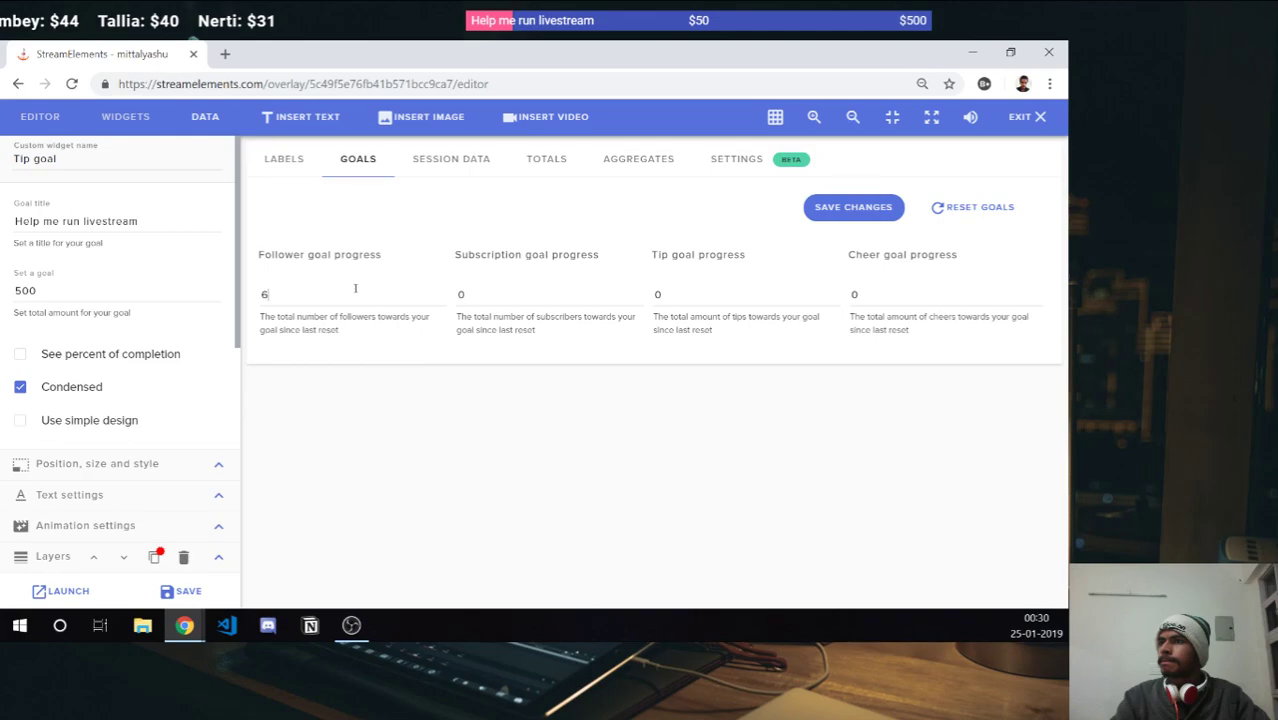
{"action": "left_click", "coordinate": [484, 165]}
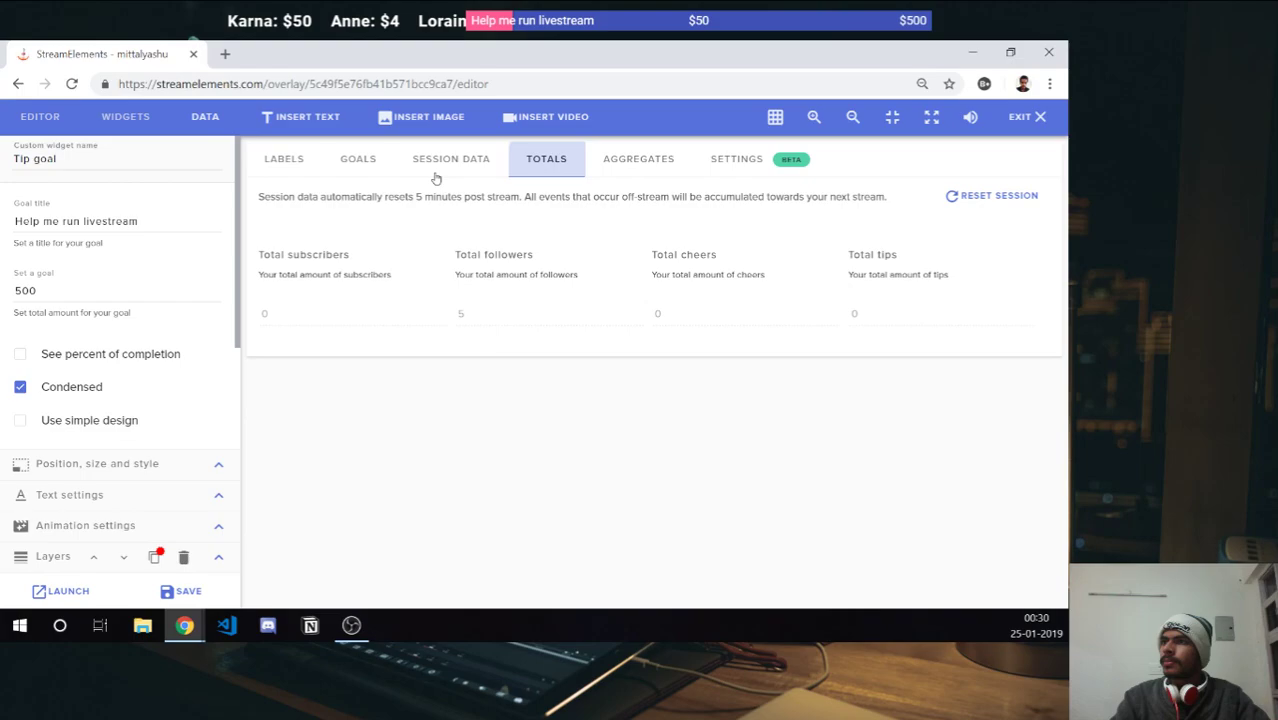
{"action": "left_click", "coordinate": [437, 172]}
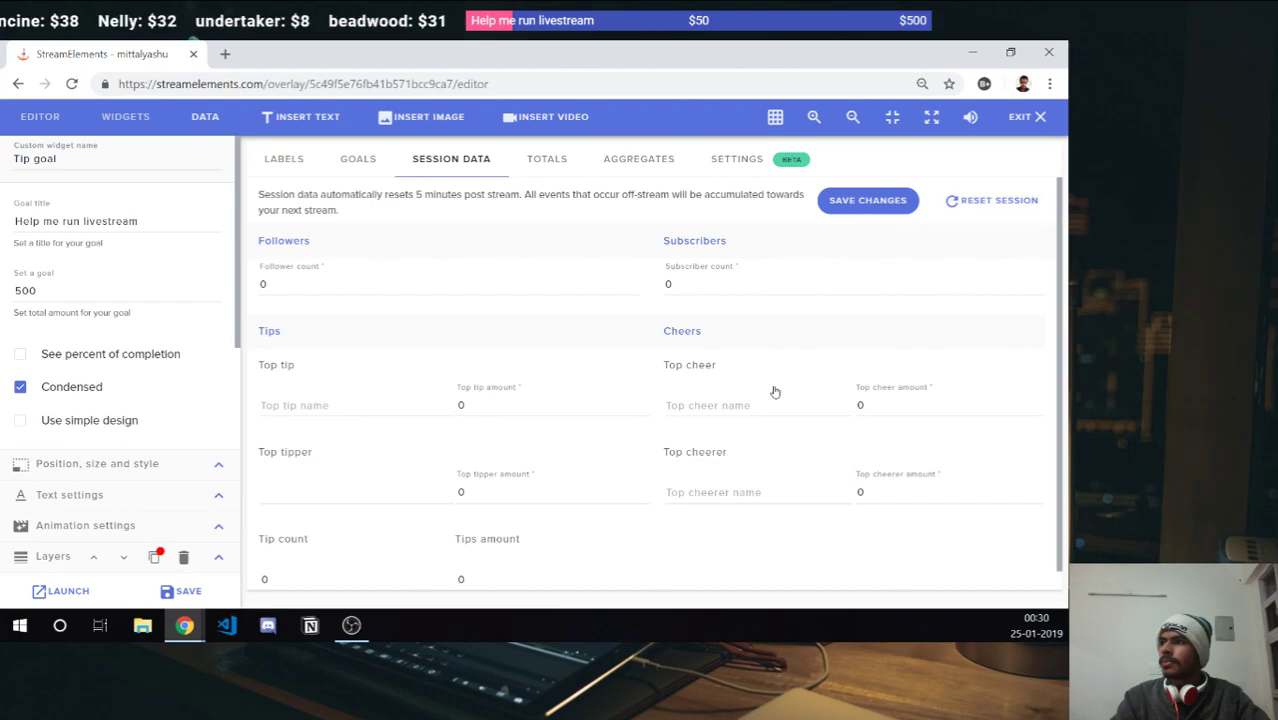
Save the session data changes, save the overlay and open the stream data settings.
{"action": "left_click", "coordinate": [836, 203]}
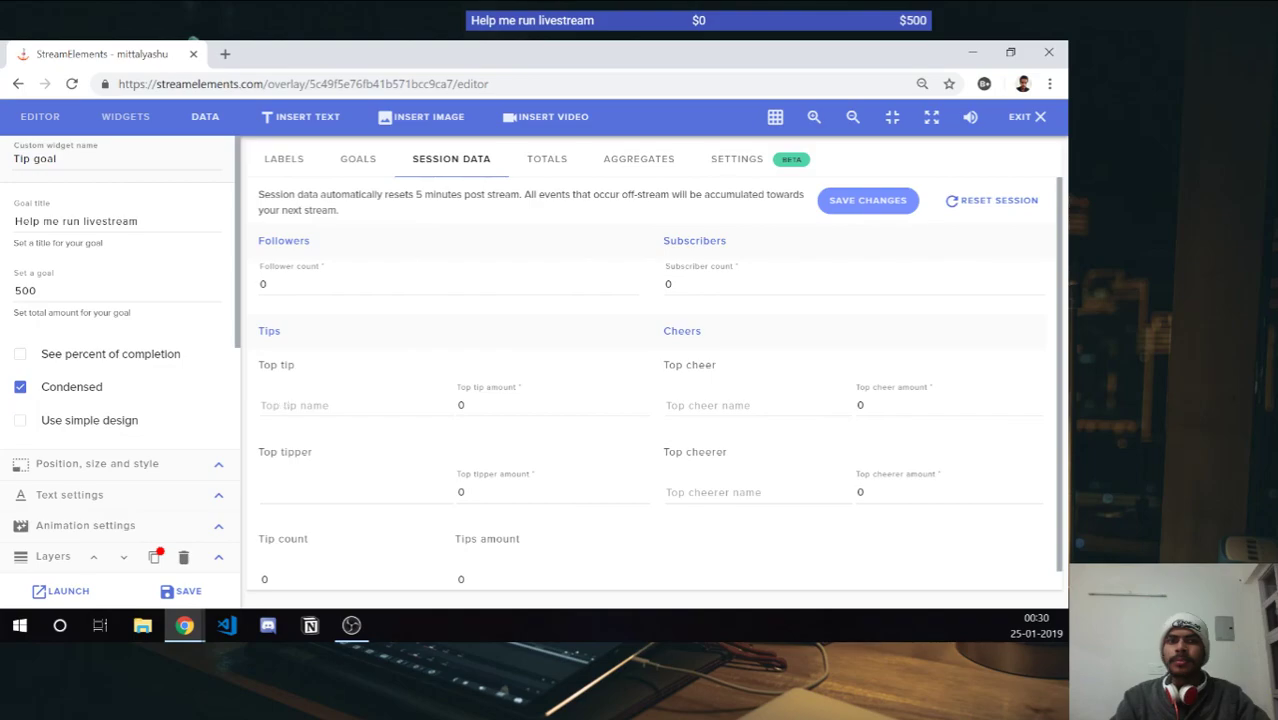
{"action": "left_click", "coordinate": [181, 593]}
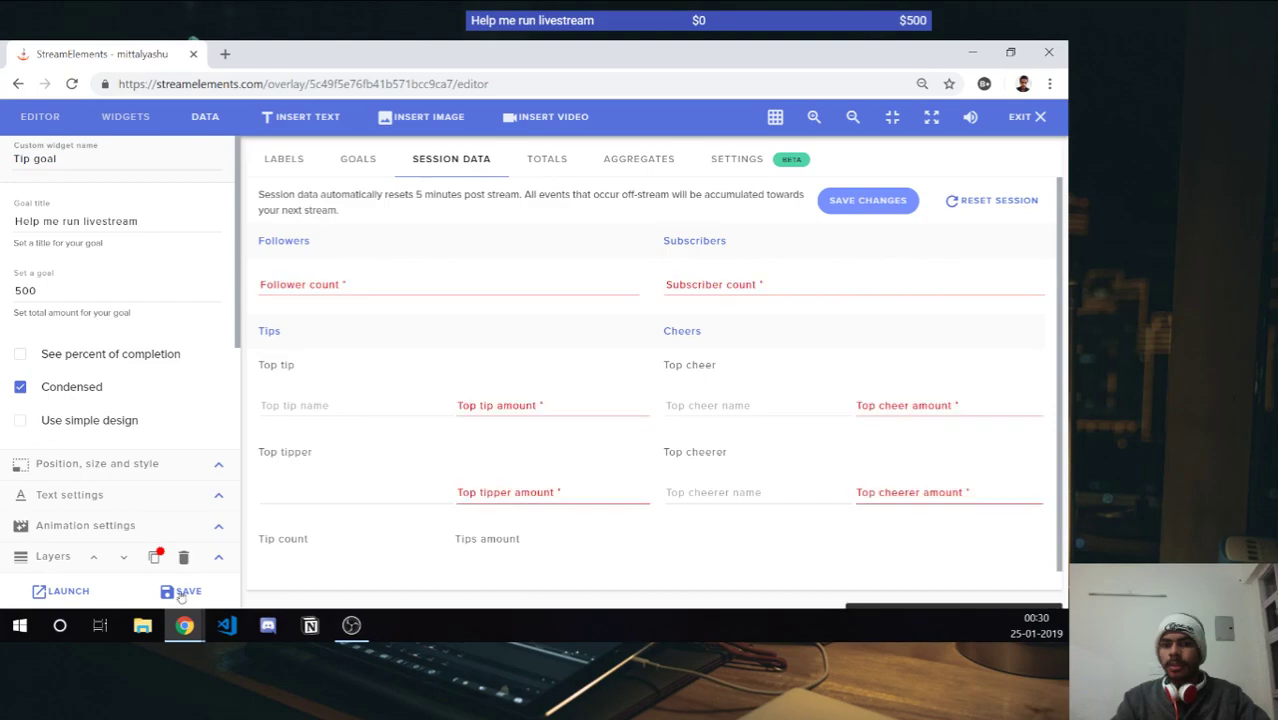
{"action": "left_click", "coordinate": [186, 594]}
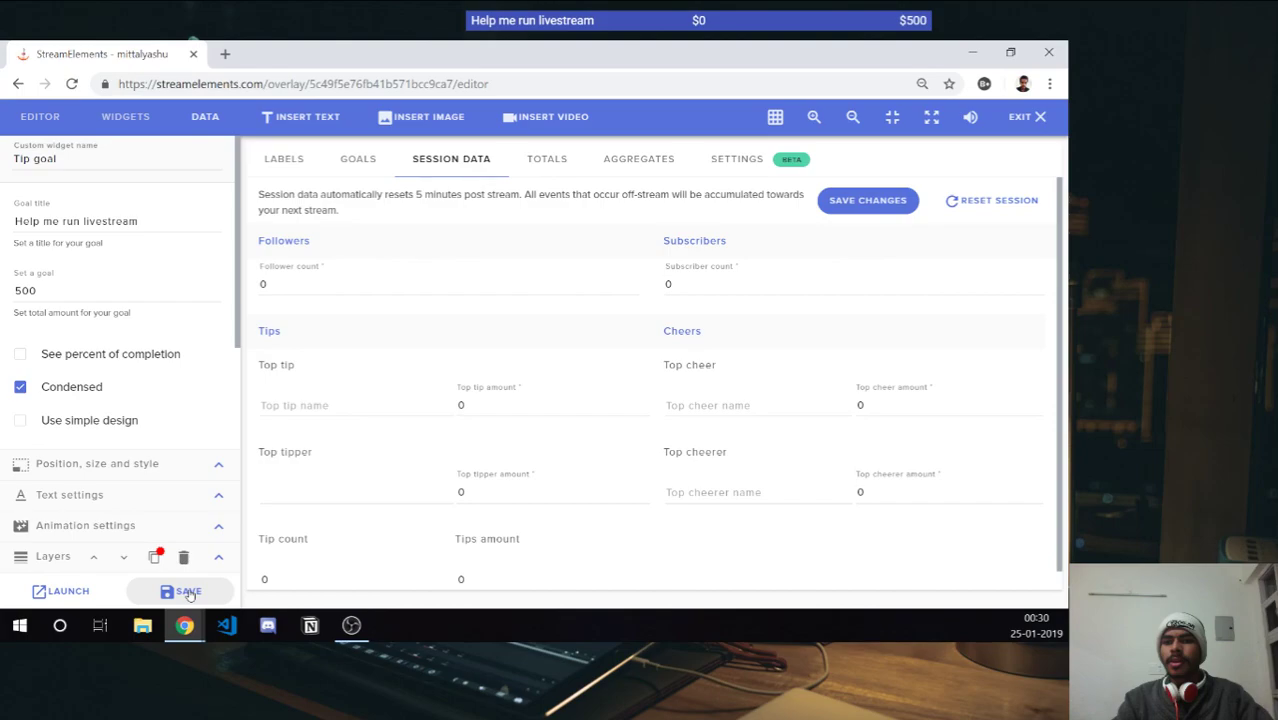
{"action": "left_click", "coordinate": [189, 592]}
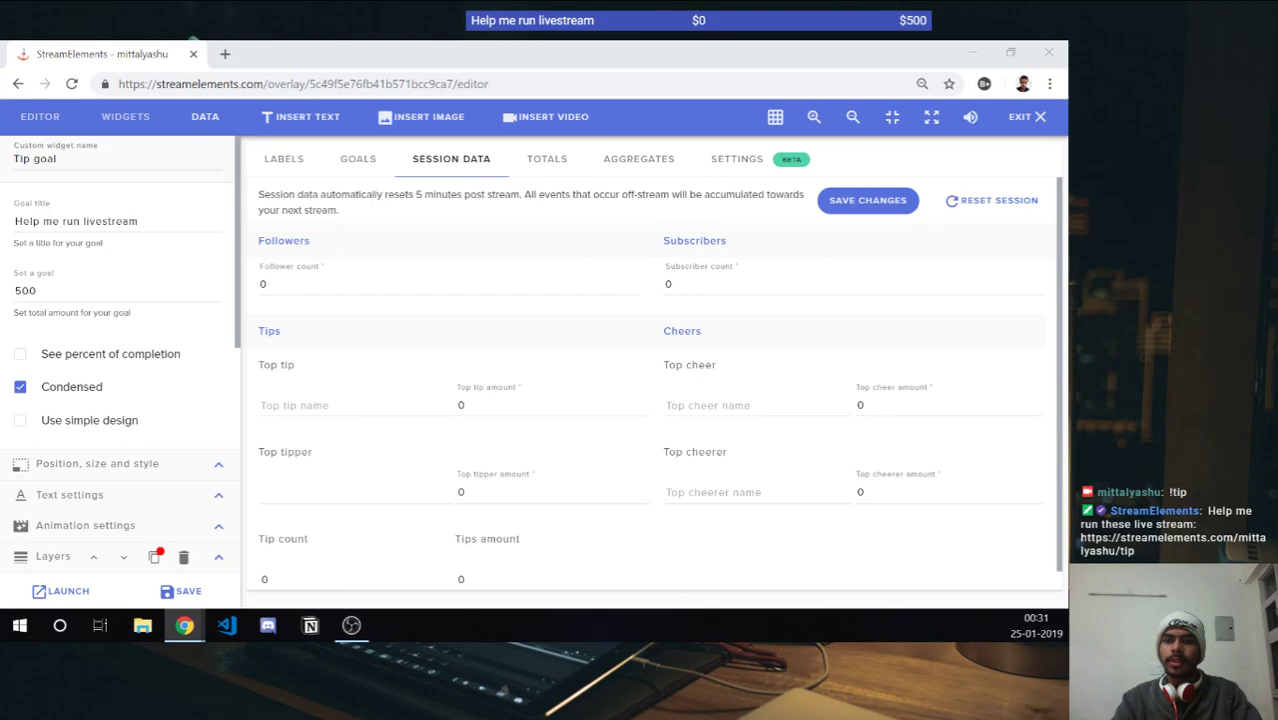
{"action": "left_click", "coordinate": [745, 158]}
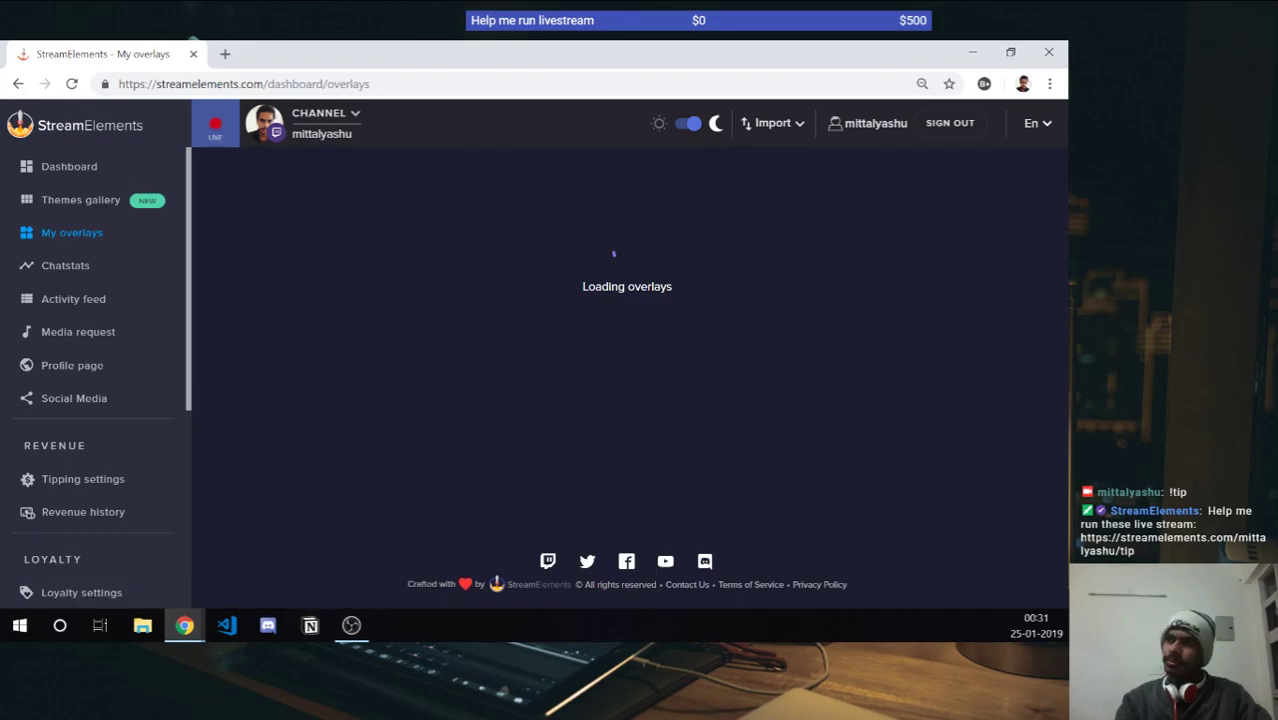
Open the Discord StreamKit Overlay page and start the widget setup for OBS.
{"action": "left_click", "coordinate": [242, 86]}
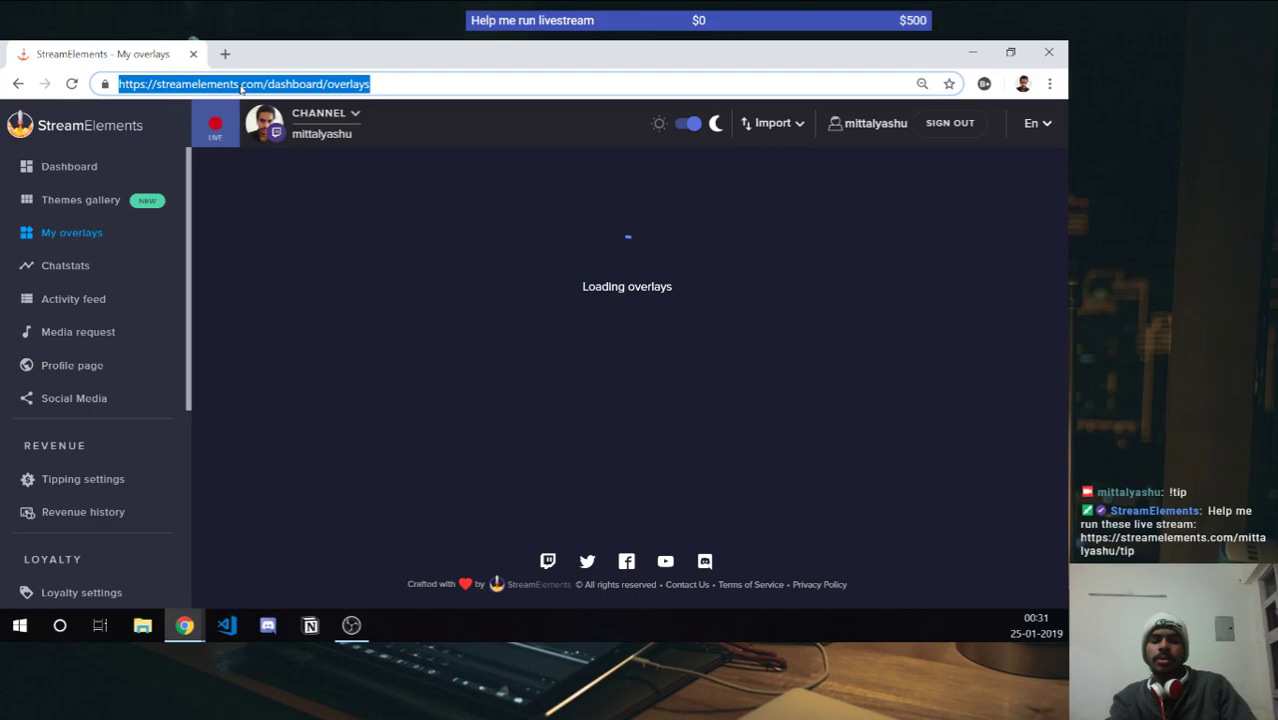
{"action": "type", "text": "st"}
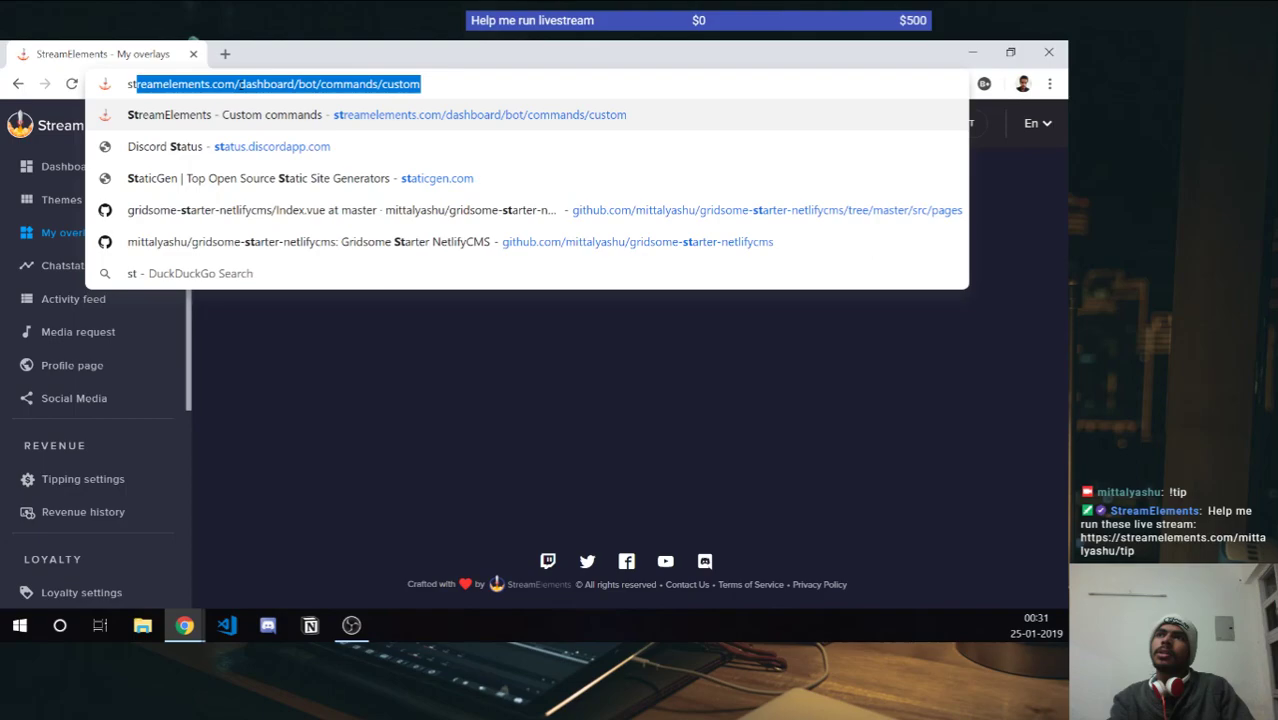
{"action": "type", "text": "reamk"}
{"action": "key", "text": "Return"}
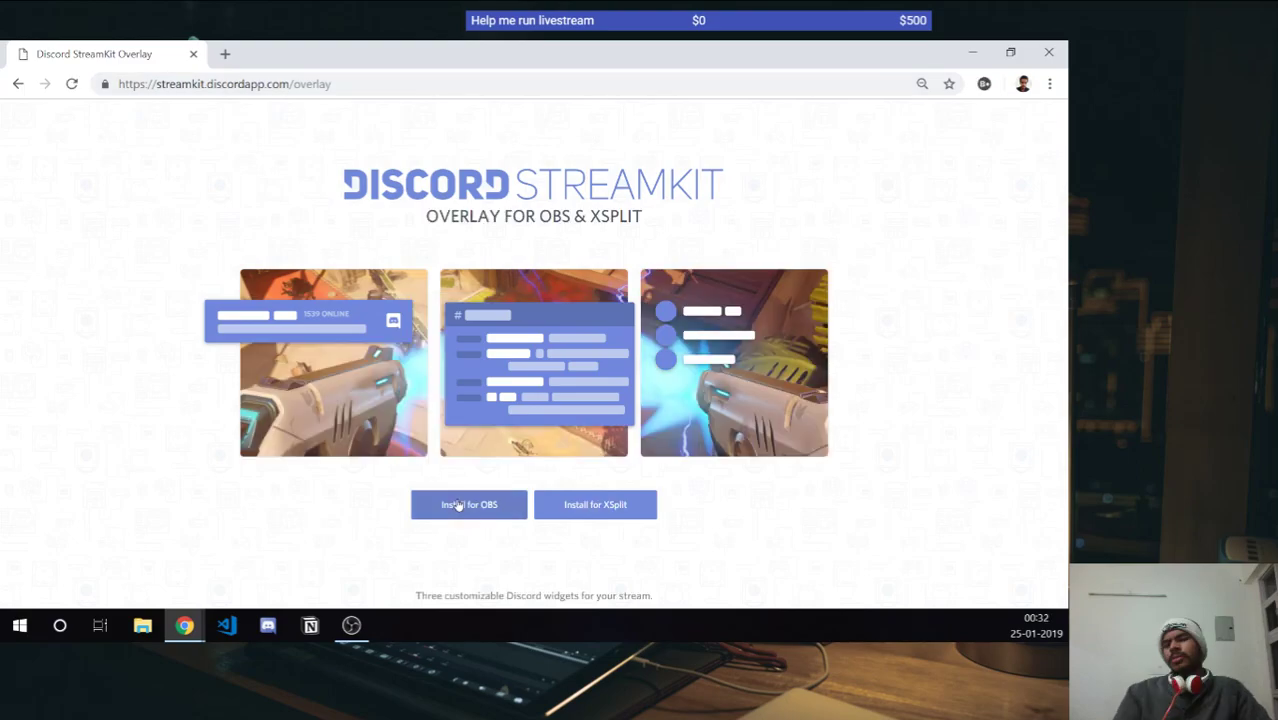
{"action": "left_click", "coordinate": [457, 506]}
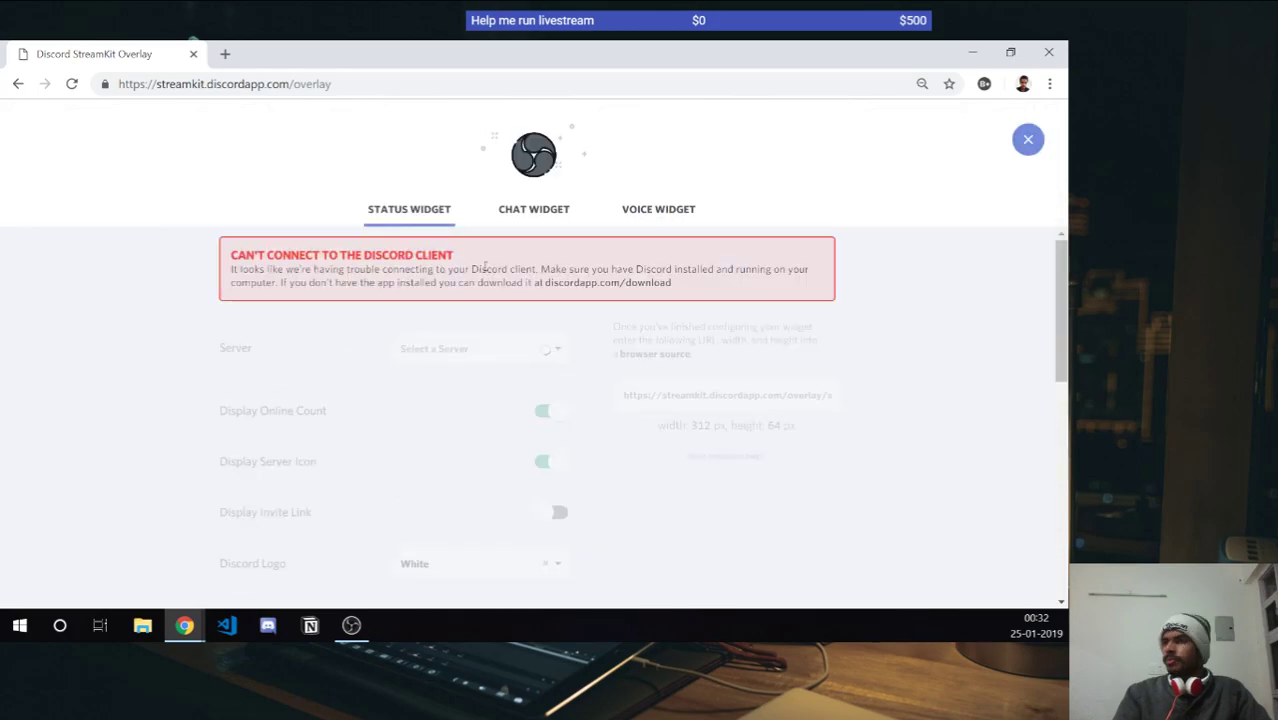
Examine the status widget's server selection, text and background settings, and overlay URL.
{"action": "left_click", "coordinate": [452, 349]}
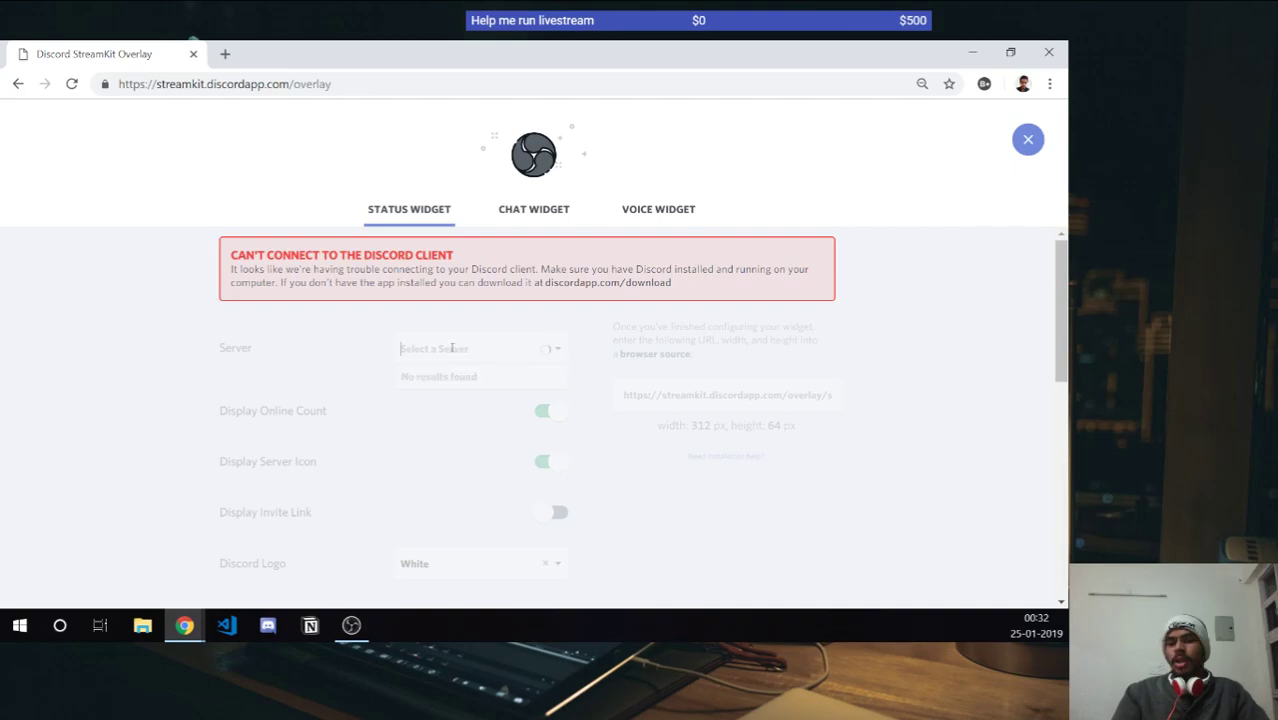
{"action": "left_click", "coordinate": [592, 423]}
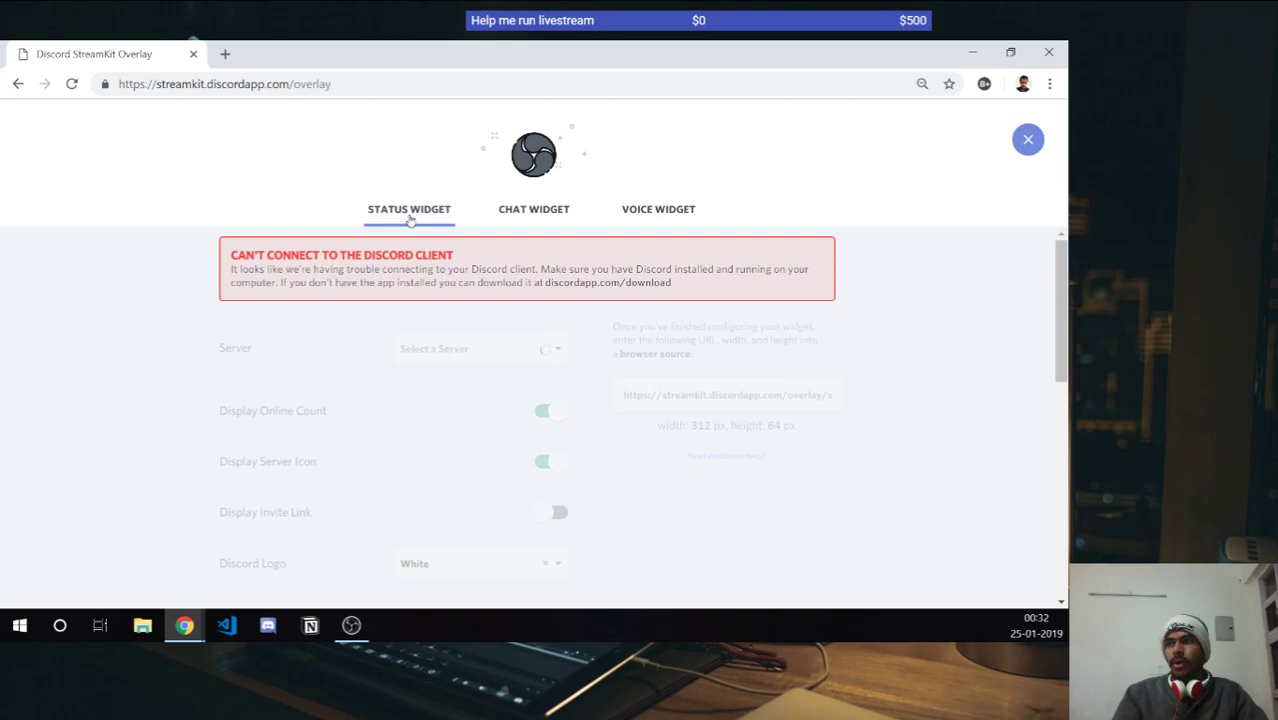
{"action": "scroll", "coordinate": [448, 295], "scroll_direction": "down", "scroll_amount": 2}
{"action": "scroll", "coordinate": [448, 295], "scroll_direction": "down", "scroll_amount": 5}
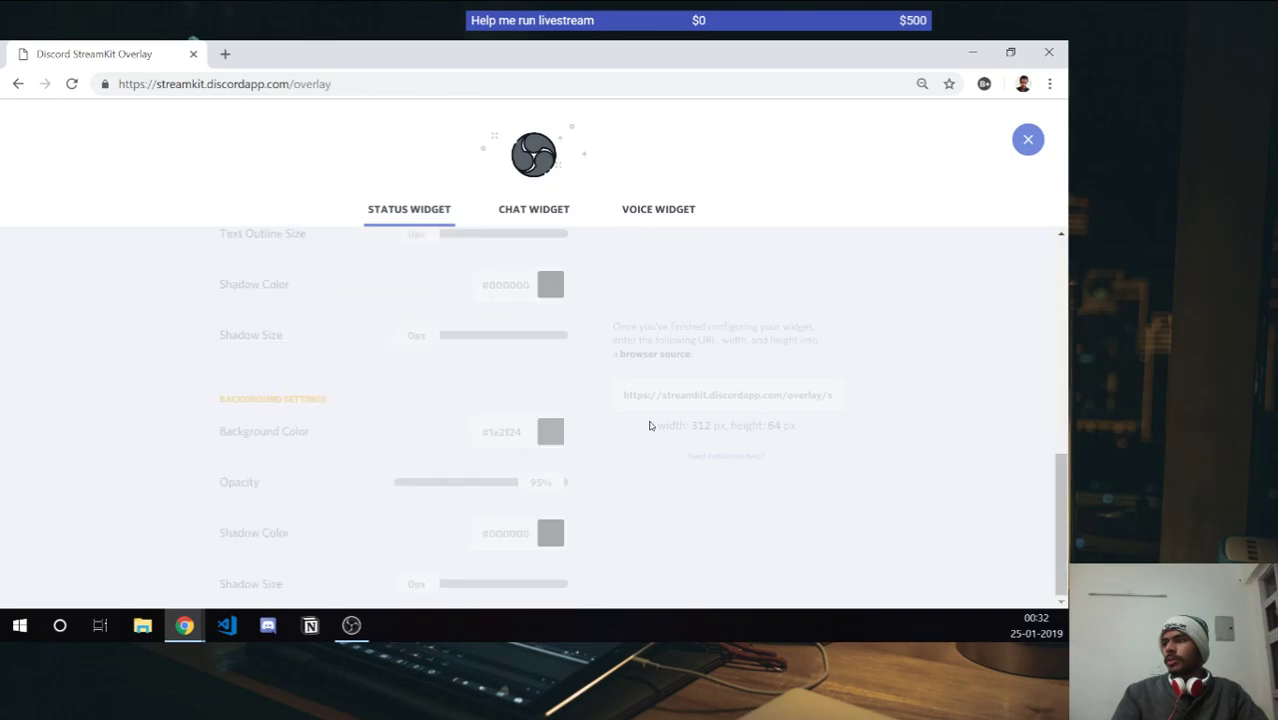
{"action": "left_click_drag", "start_coordinate": [680, 395], "coordinate": [758, 393]}
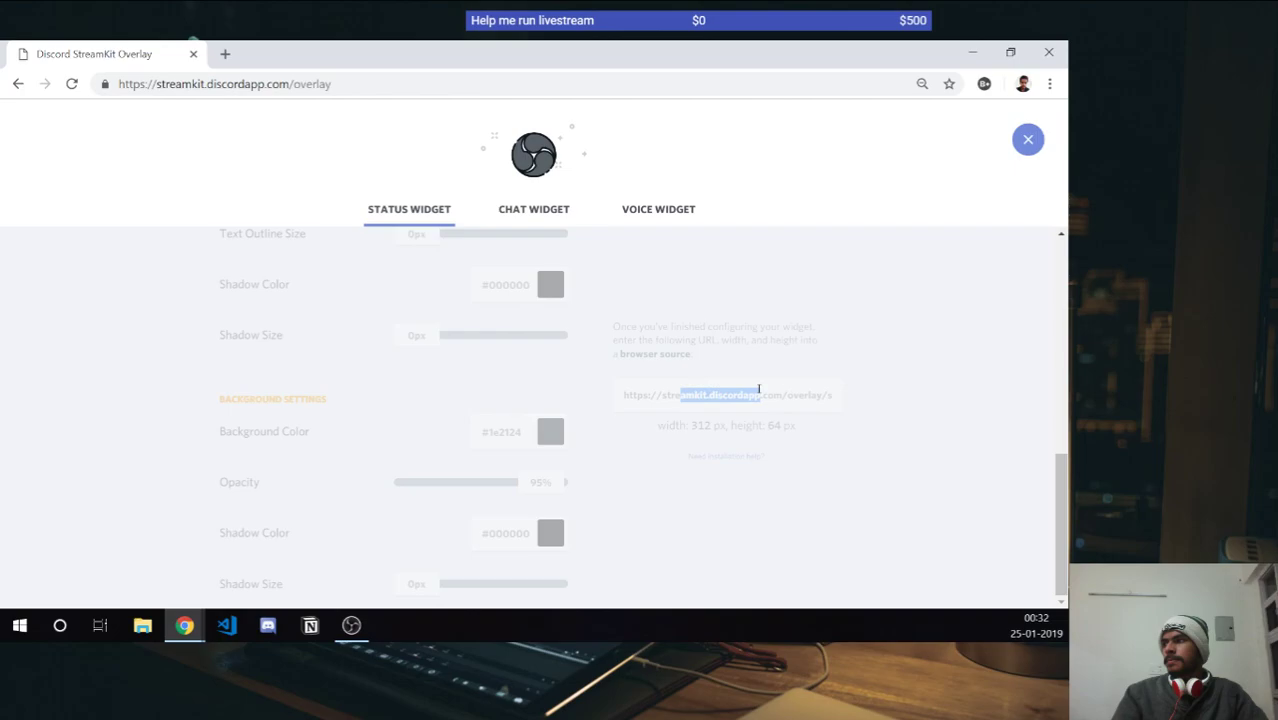
{"action": "left_click", "coordinate": [758, 389]}
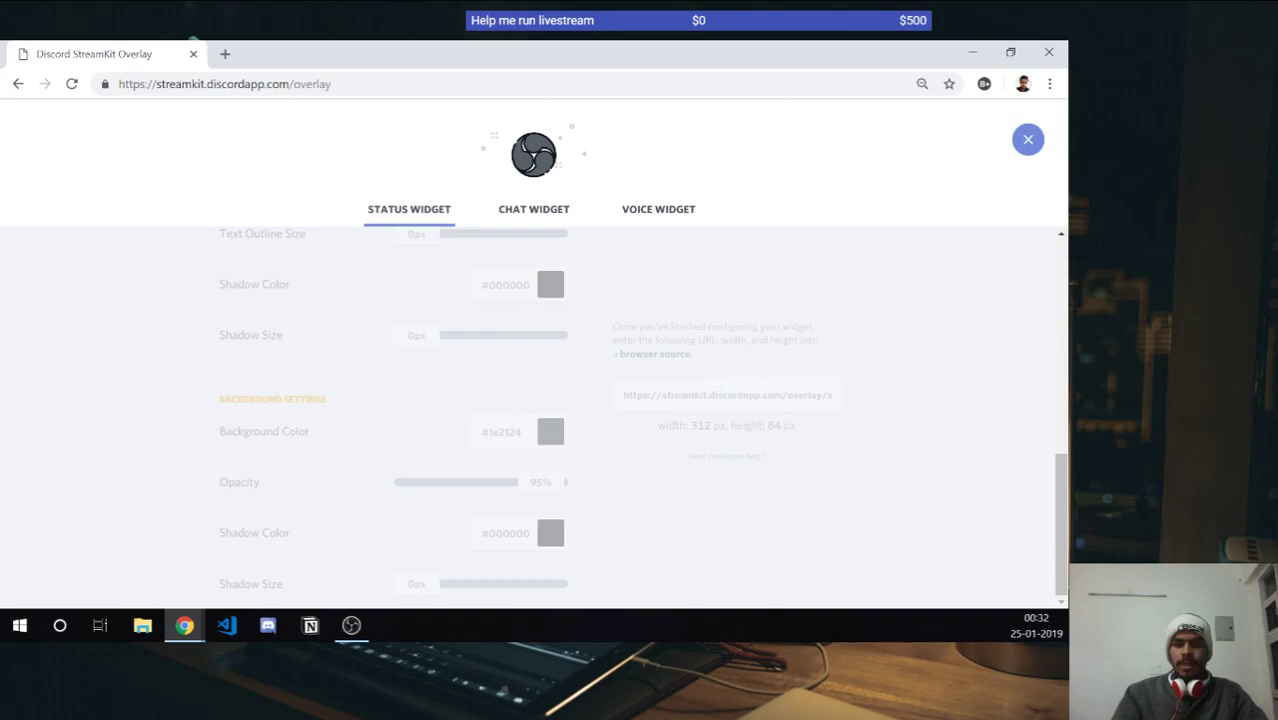
Load the copied Discord status widget URL in the browser.
{"action": "key", "text": "alt+Tab"}
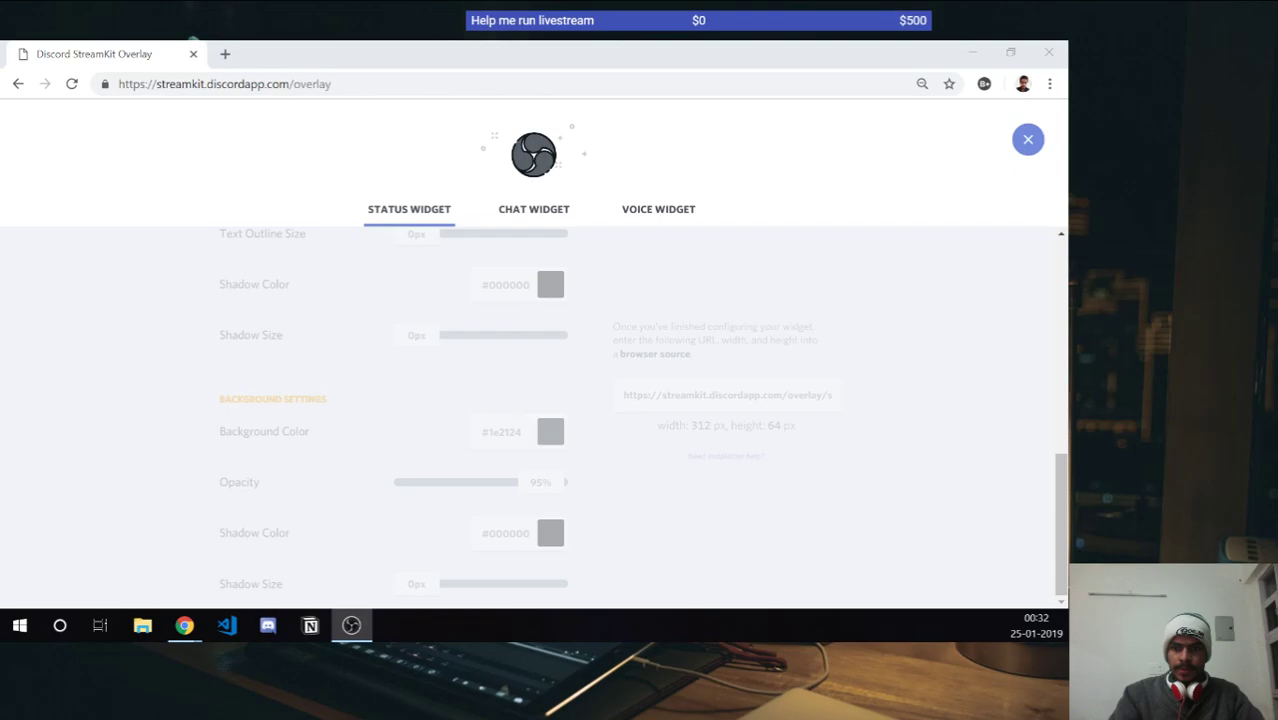
{"action": "left_click", "coordinate": [443, 77]}
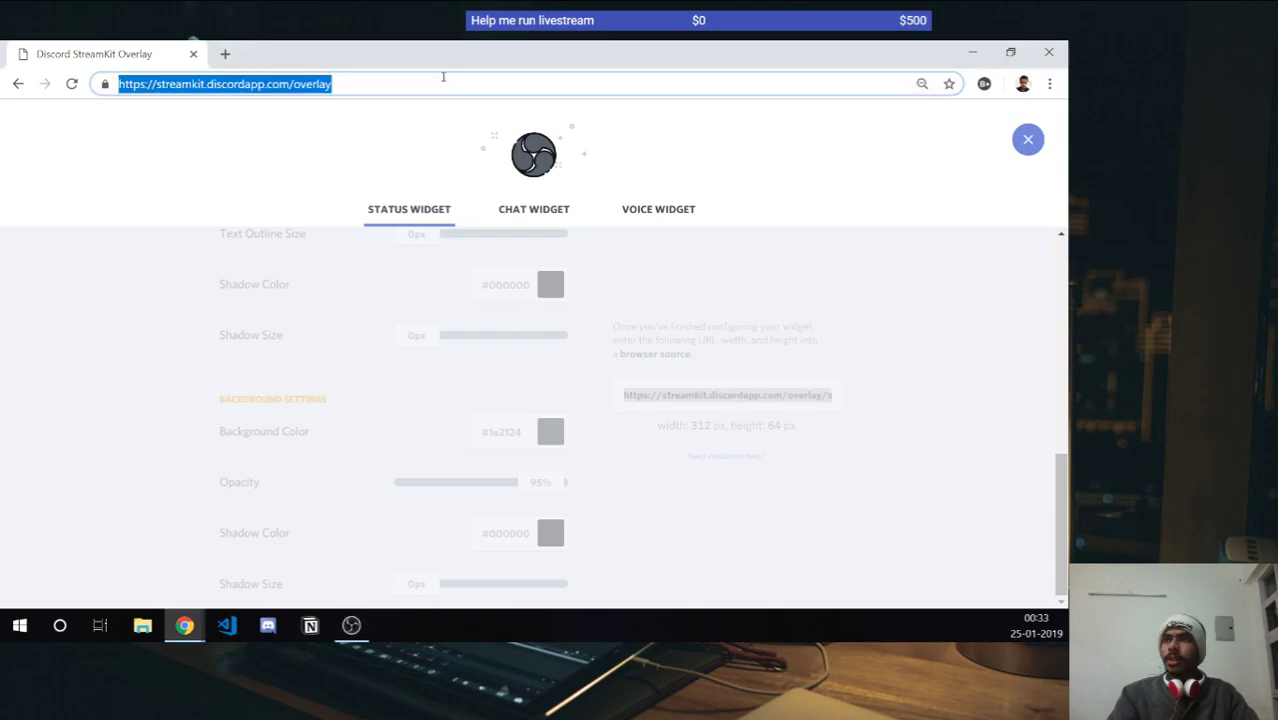
{"action": "key", "text": "ctrl+v"}
{"action": "key", "text": "Return"}
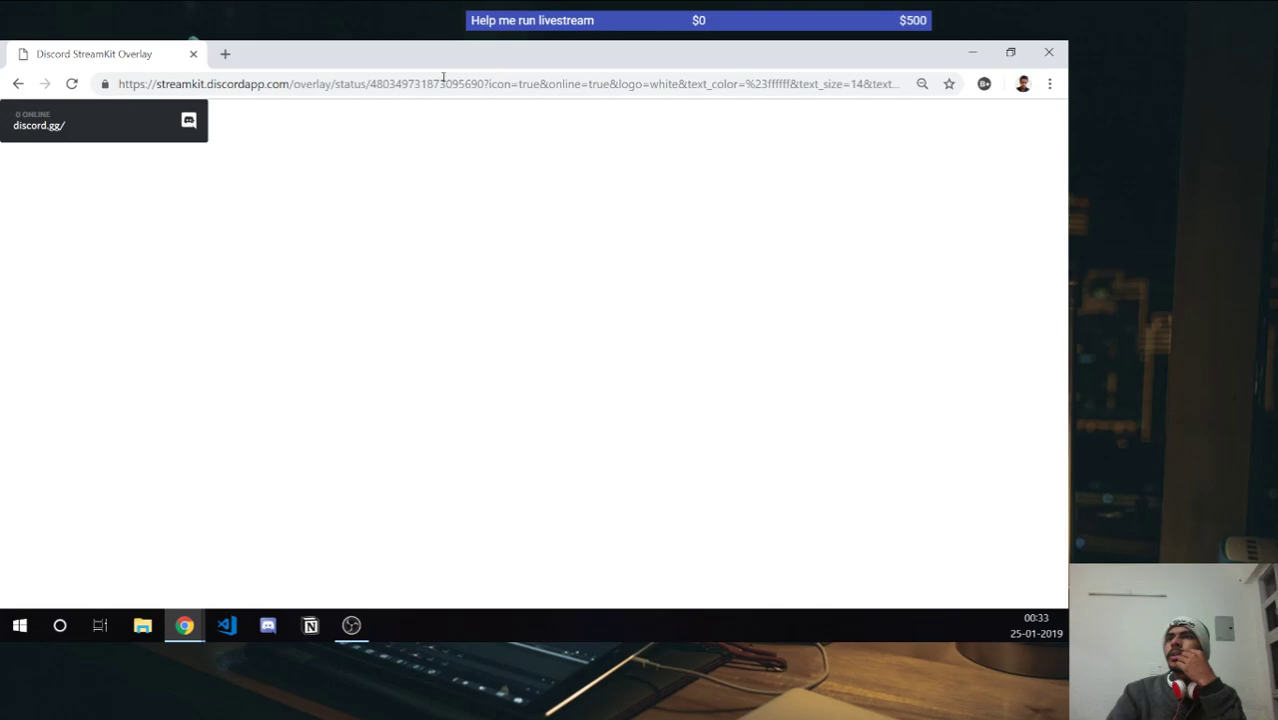
Examine the status widget URL's server ID and its logo and text parameters.
{"action": "left_click", "coordinate": [443, 80]}
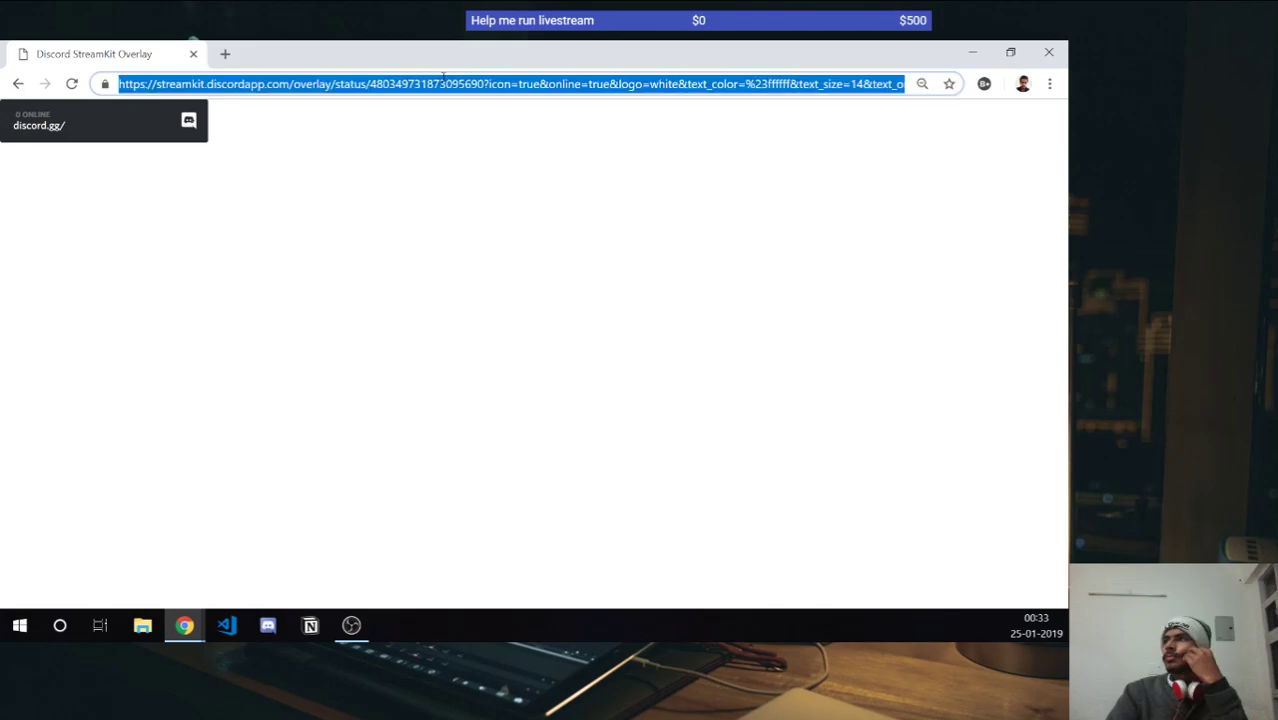
{"action": "left_click", "coordinate": [443, 80]}
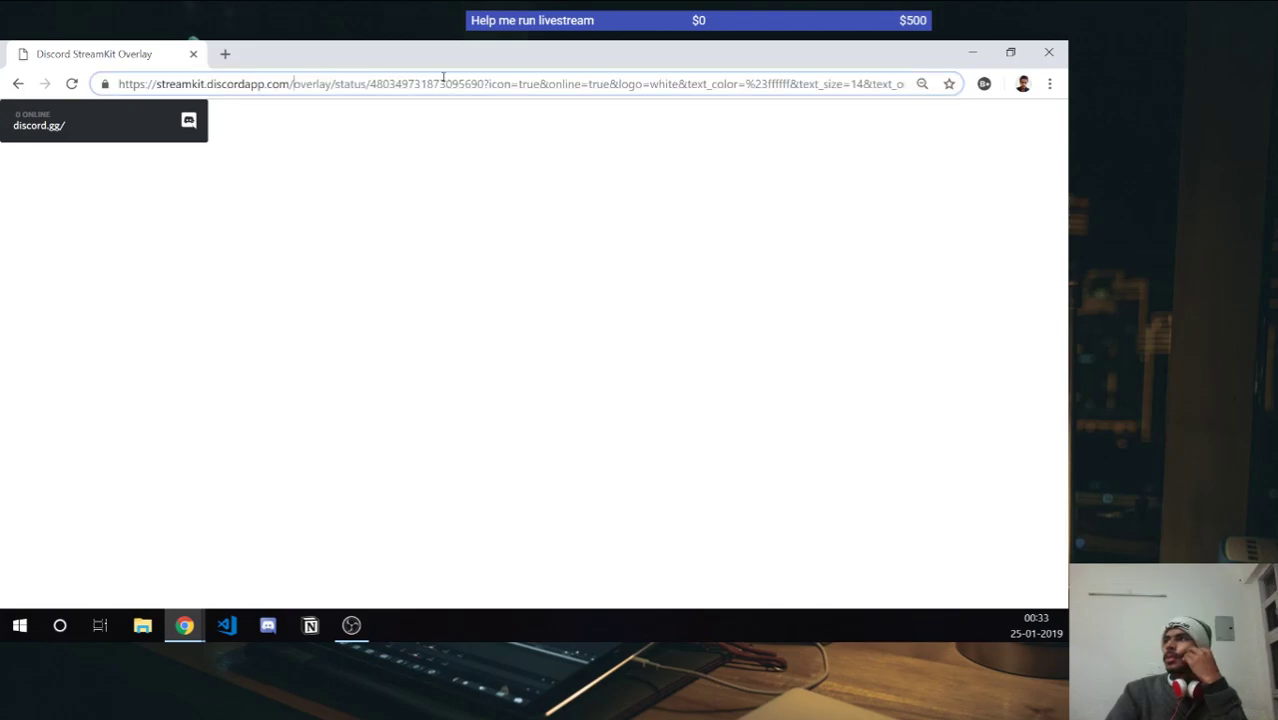
{"action": "key", "text": "ctrl+Right"}
{"action": "key", "text": "ctrl+Right"}
{"action": "key", "text": "ctrl+Right"}
{"action": "key", "text": "ctrl+Right"}
{"action": "key", "text": "ctrl+Right"}
{"action": "key", "text": "ctrl+Right"}
{"action": "key", "text": "ctrl+Right"}
{"action": "key", "text": "ctrl+Right"}
{"action": "key", "text": "ctrl+Right"}
{"action": "key", "text": "ctrl+Right"}
{"action": "key", "text": "ctrl+Right"}
{"action": "key", "text": "ctrl+Right"}
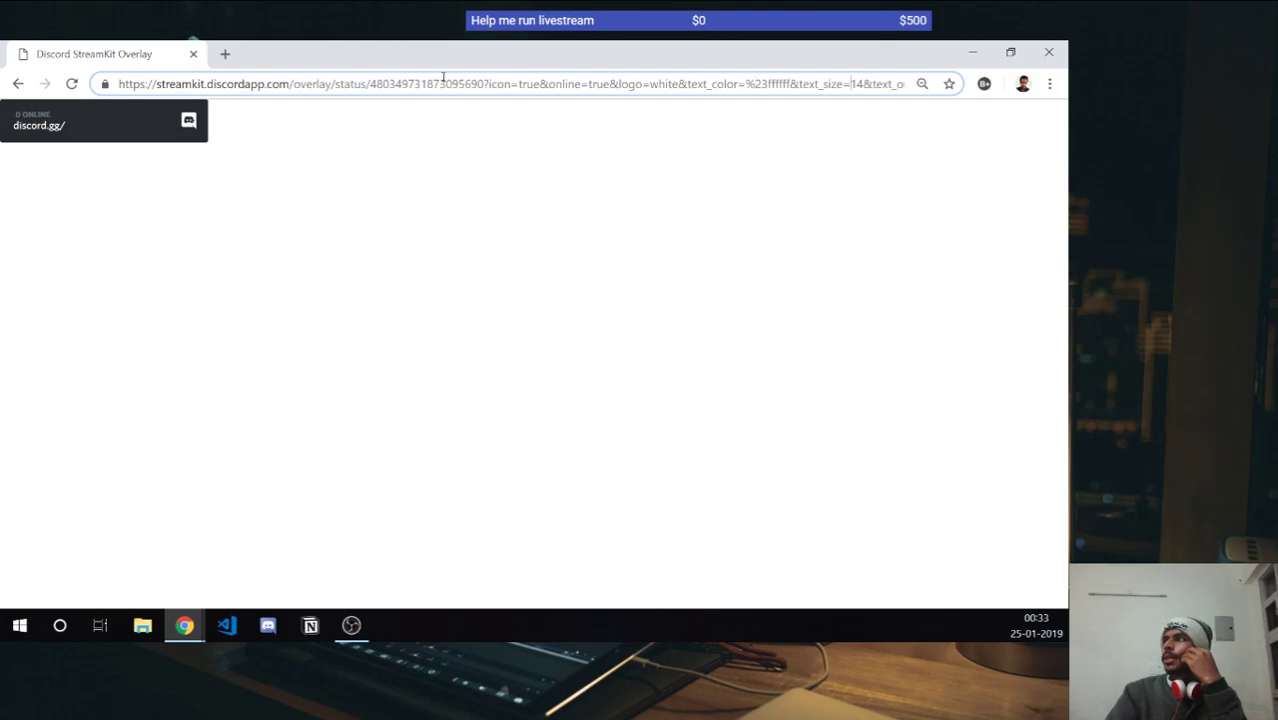
{"action": "key", "text": "ctrl+Right"}
{"action": "key", "text": "ctrl+Right"}
{"action": "key", "text": "ctrl+Right"}
{"action": "key", "text": "ctrl+Right"}
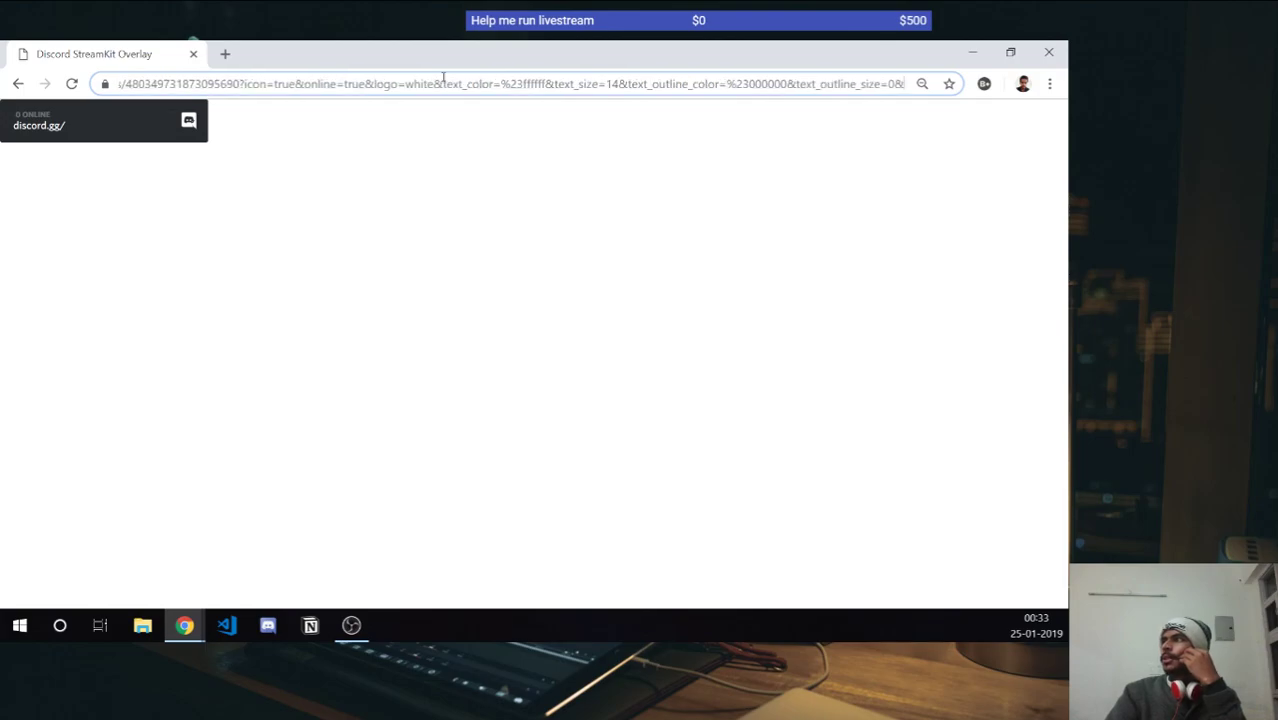
{"action": "key", "text": "Return"}
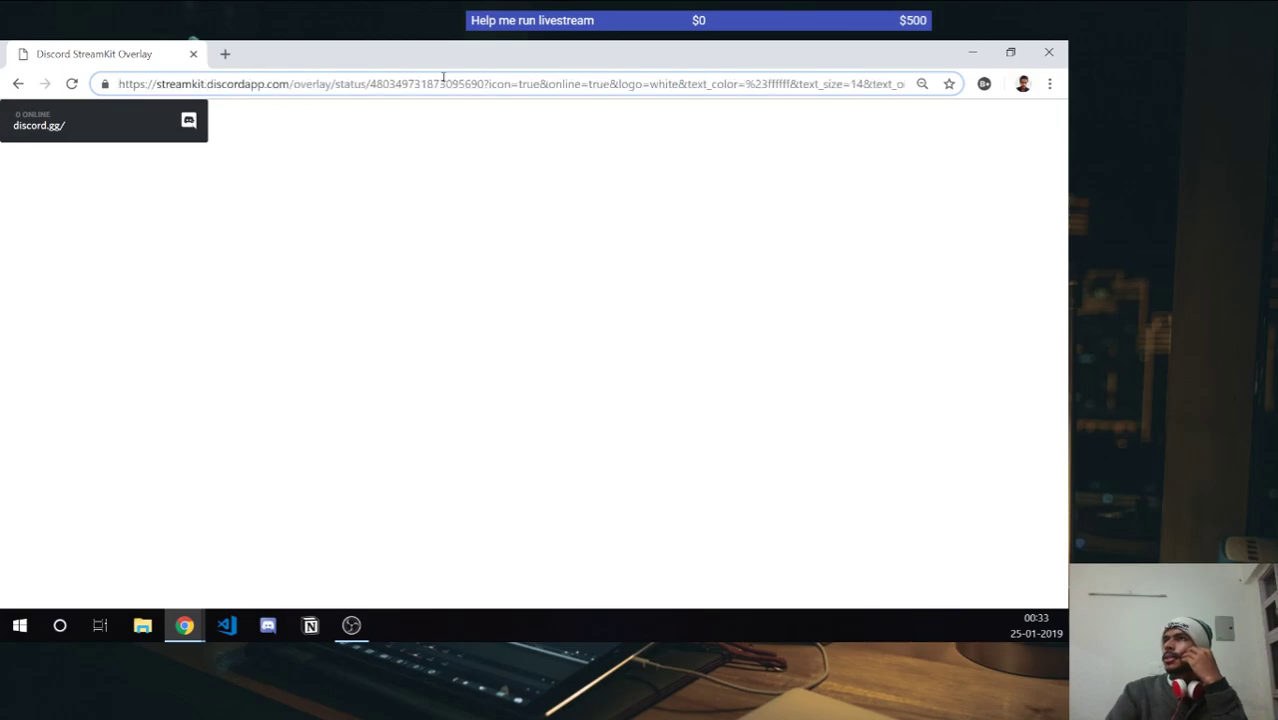
{"action": "double_click", "coordinate": [443, 83]}
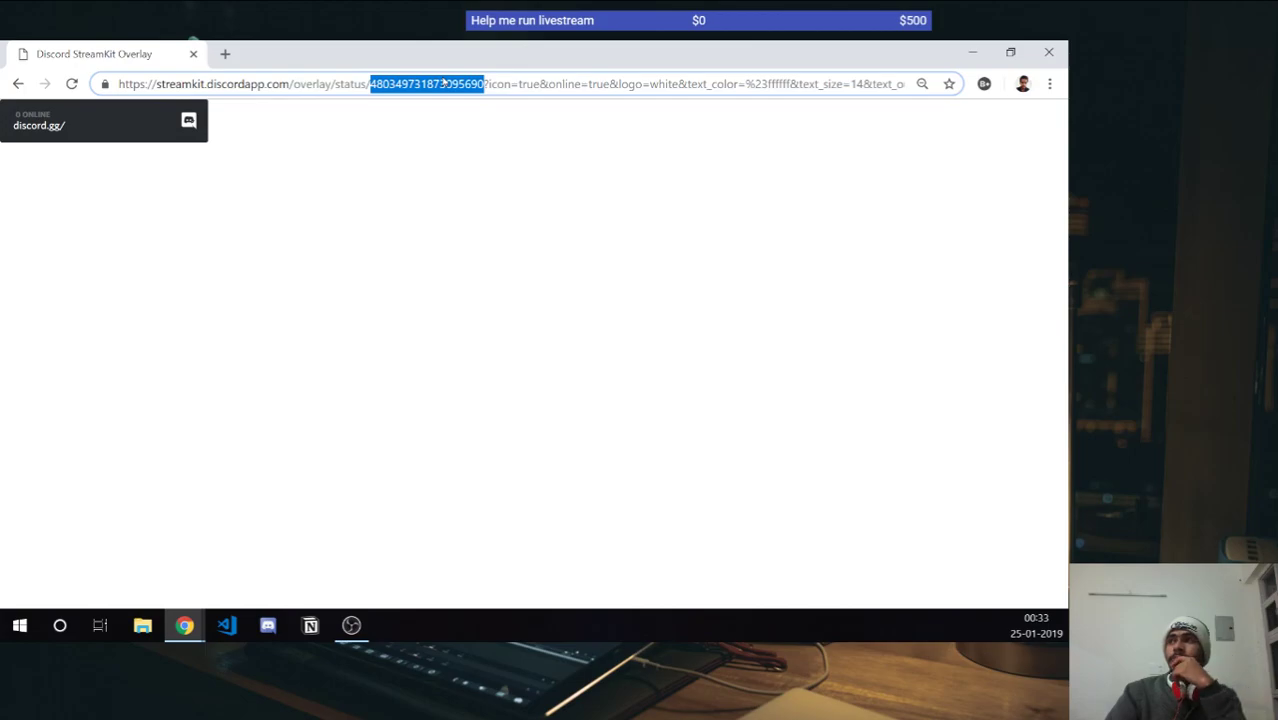
{"action": "key", "text": "alt+Tab"}
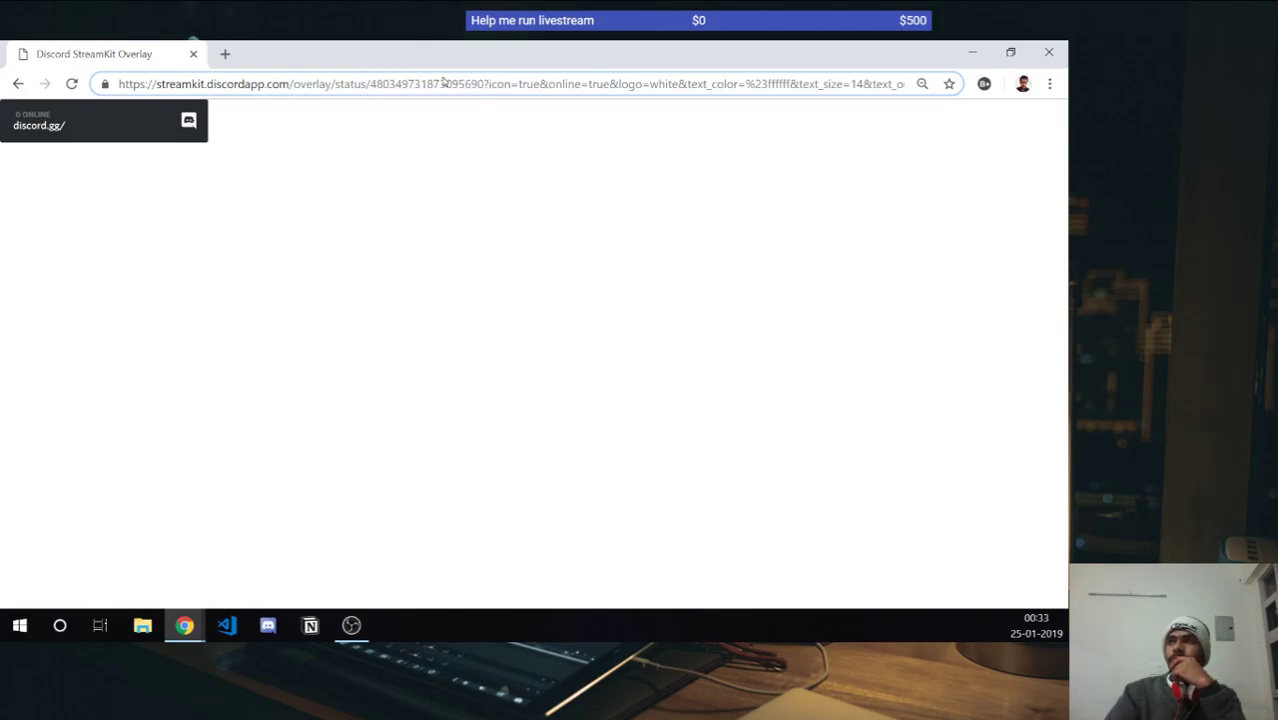
{"action": "key", "text": "alt+Tab"}
{"action": "key", "text": "alt+Tab"}
Remove the limit_speaking, small_avatars, hide_names and fade_chat parameters from the end of the status widget URL and load it.
{"action": "key", "text": "ctrl+Right"}
{"action": "key", "text": "ctrl+Right"}
{"action": "key", "text": "ctrl+Right"}
{"action": "key", "text": "ctrl+Right"}
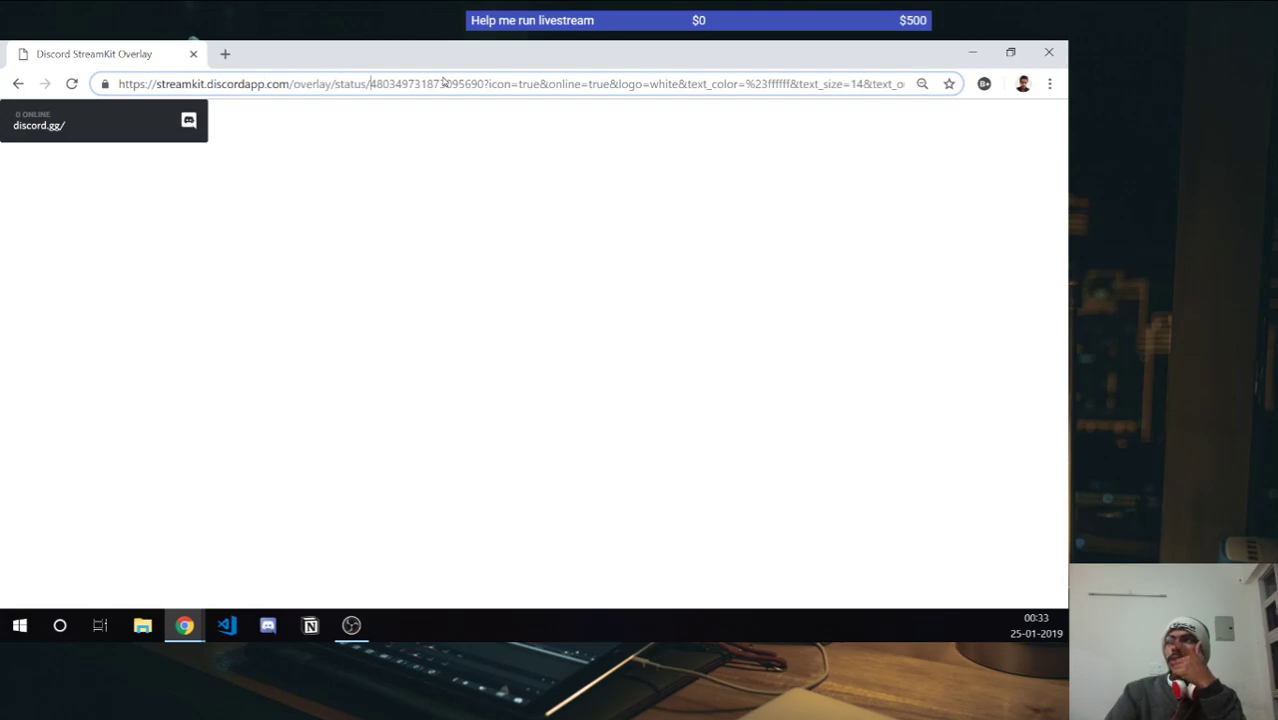
{"action": "key", "text": "ctrl+Right"}
{"action": "key", "text": "ctrl+Right"}
{"action": "key", "text": "ctrl+Right"}
{"action": "key", "text": "ctrl+Right"}
{"action": "key", "text": "ctrl+Right"}
{"action": "key", "text": "ctrl+Right"}
{"action": "key", "text": "ctrl+Right"}
{"action": "key", "text": "ctrl+Right"}
{"action": "key", "text": "ctrl+Right"}
{"action": "key", "text": "ctrl+Right"}
{"action": "key", "text": "ctrl+Right"}
{"action": "key", "text": "ctrl+Right"}
{"action": "key", "text": "ctrl+Right"}
{"action": "key", "text": "ctrl+Right"}
{"action": "key", "text": "ctrl+Right"}
{"action": "key", "text": "ctrl+Right"}
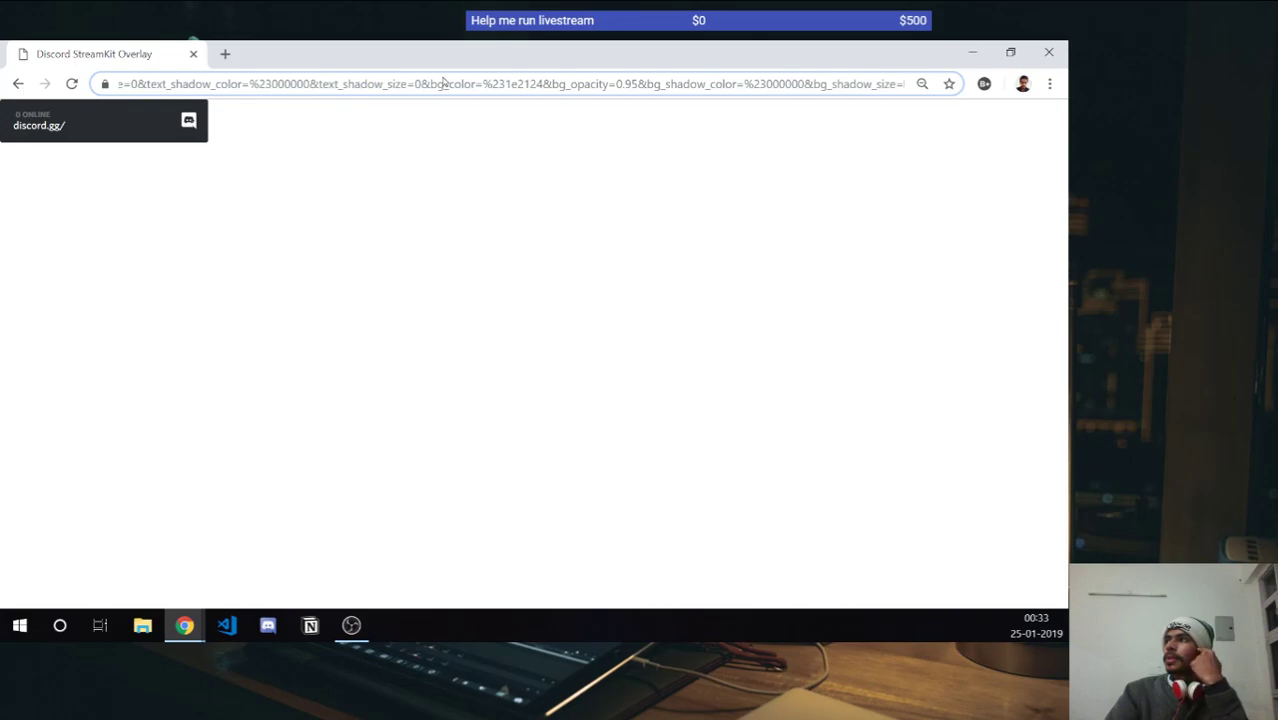
{"action": "key", "text": "ctrl+Right"}
{"action": "key", "text": "ctrl+Right"}
{"action": "key", "text": "ctrl+Right"}
{"action": "key", "text": "ctrl+Right"}
{"action": "key", "text": "ctrl+Right"}
{"action": "key", "text": "ctrl+Right"}
{"action": "key", "text": "ctrl+Right"}
{"action": "key", "text": "ctrl+Right"}
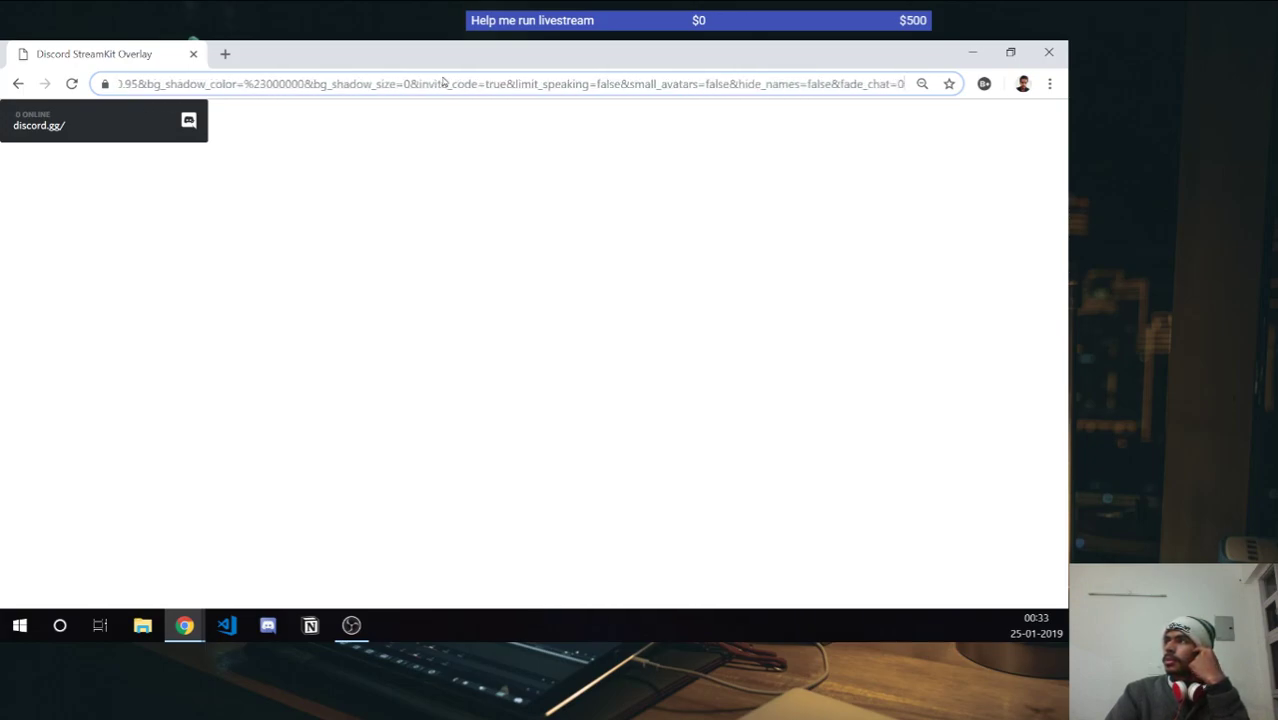
{"action": "key", "text": "ctrl+shift+Left"}
{"action": "key", "text": "ctrl+shift+Left"}
{"action": "key", "text": "ctrl+shift+Left"}
{"action": "key", "text": "ctrl+shift+Left"}
{"action": "key", "text": "ctrl+shift+Left"}
{"action": "key", "text": "ctrl+shift+Left"}
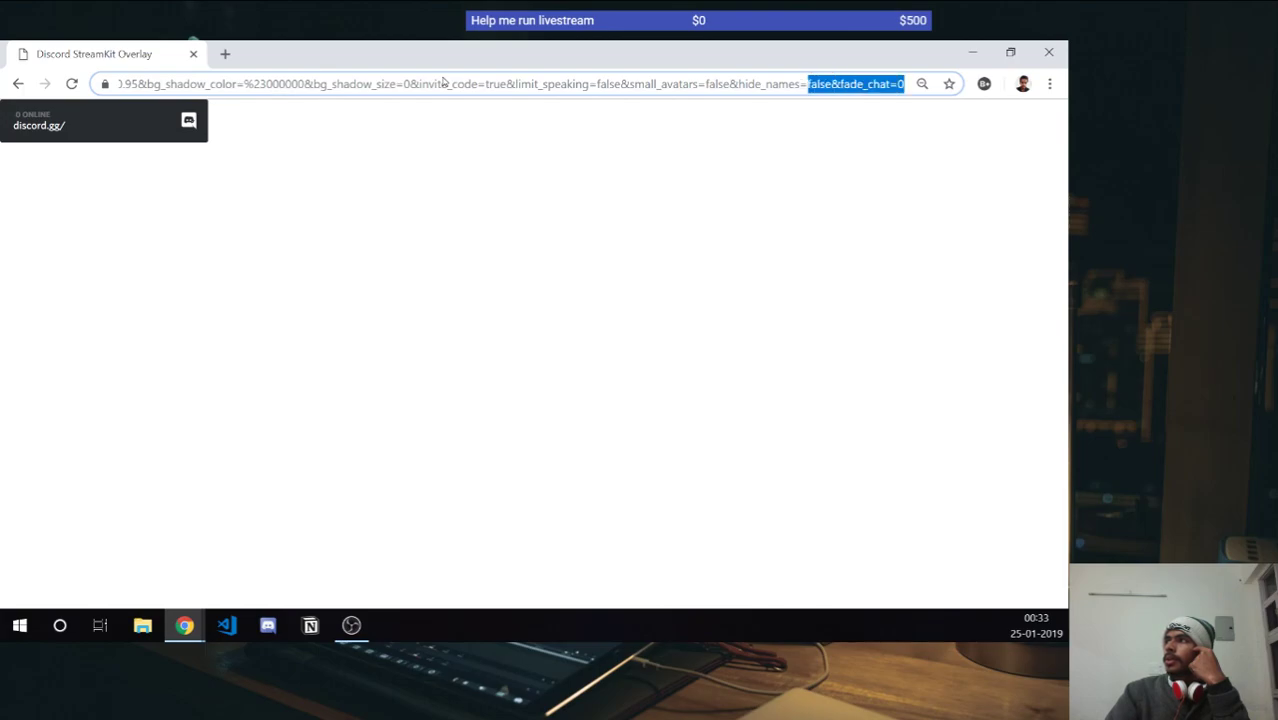
{"action": "key", "text": "ctrl+shift+Left"}
{"action": "key", "text": "ctrl+shift+Left"}
{"action": "key", "text": "ctrl+shift+Left"}
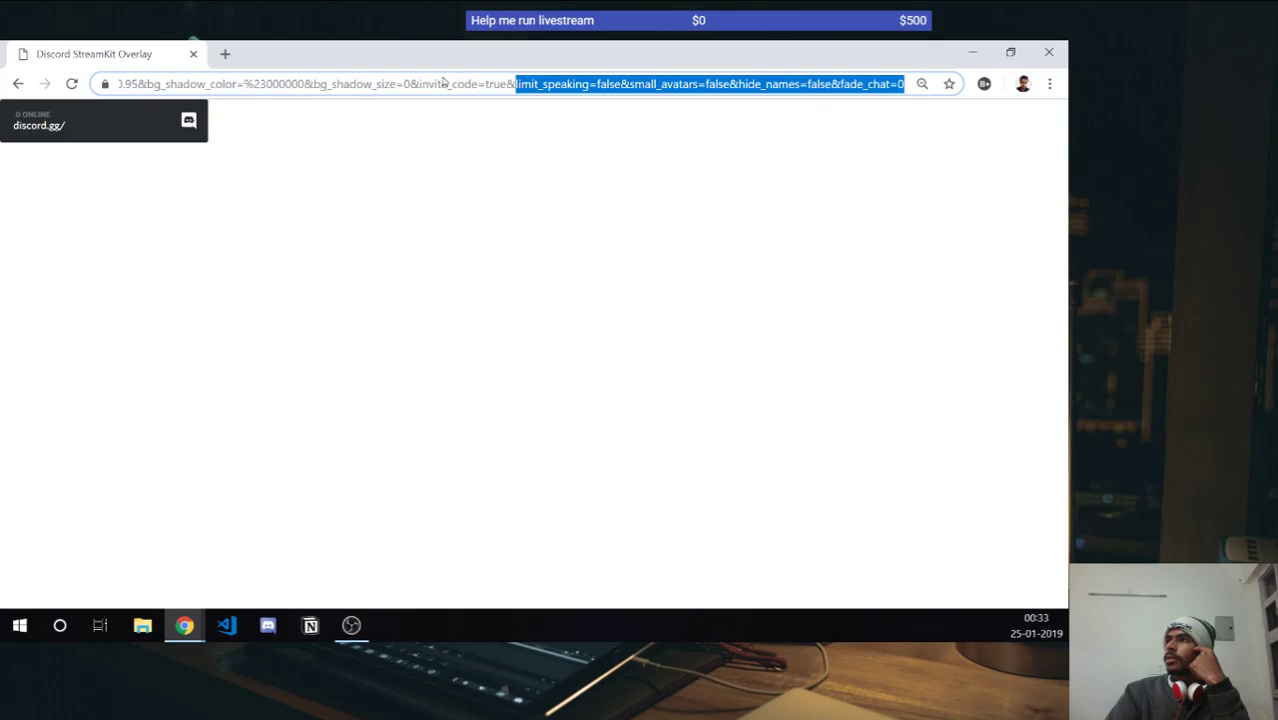
{"action": "key", "text": "shift+Left"}
{"action": "key", "text": "BackSpace"}
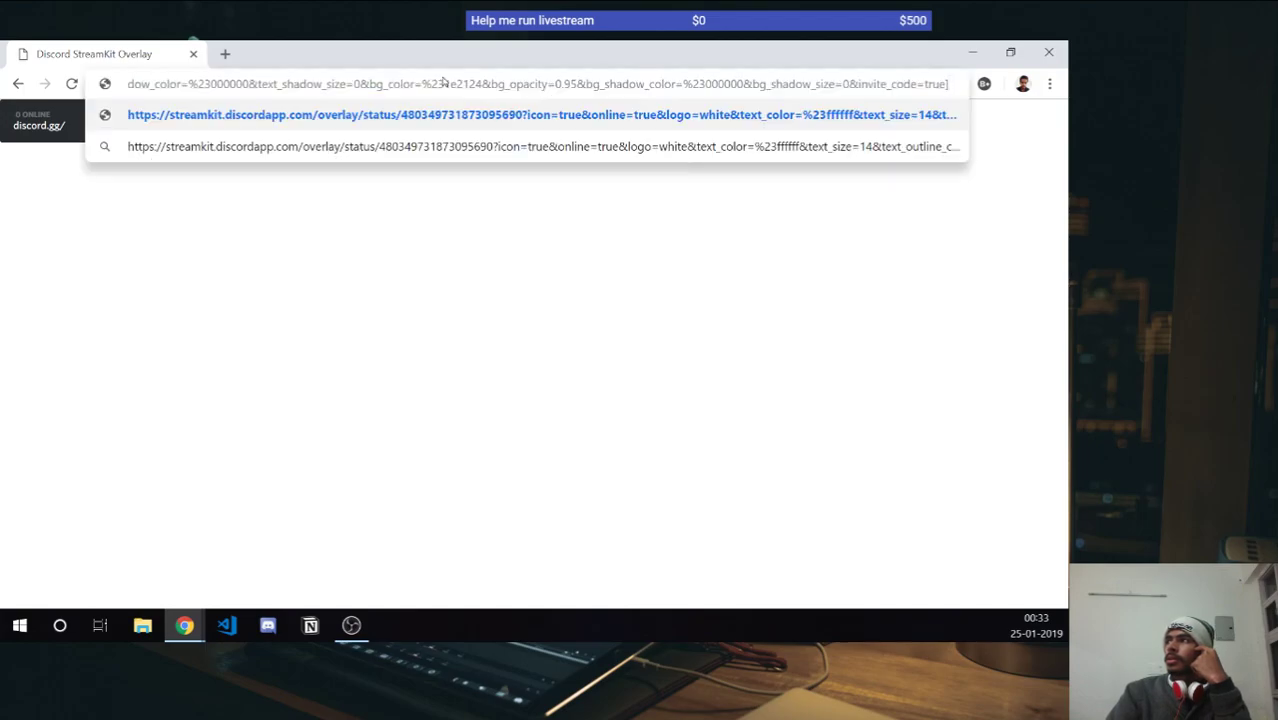
{"action": "key", "text": "Return"}
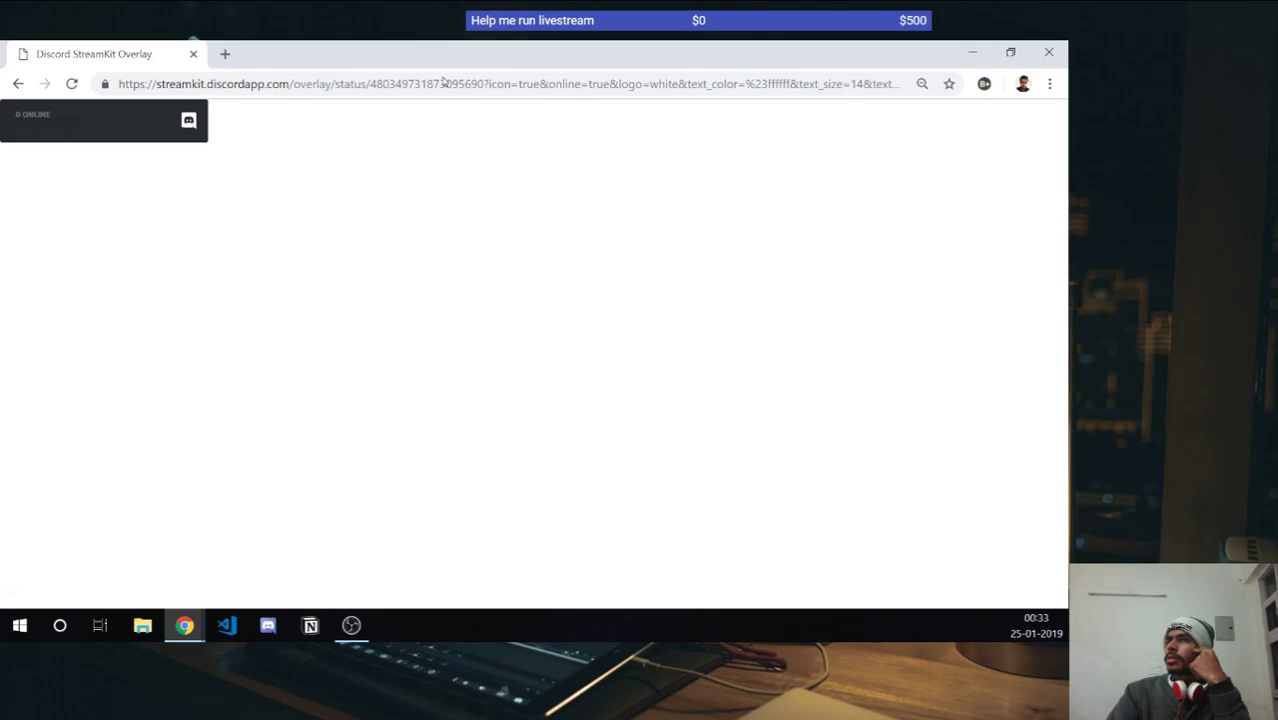
Reload the status widget from the shortened URL ending in invite_code=true and check the end of the address.
{"action": "left_click", "coordinate": [443, 83]}
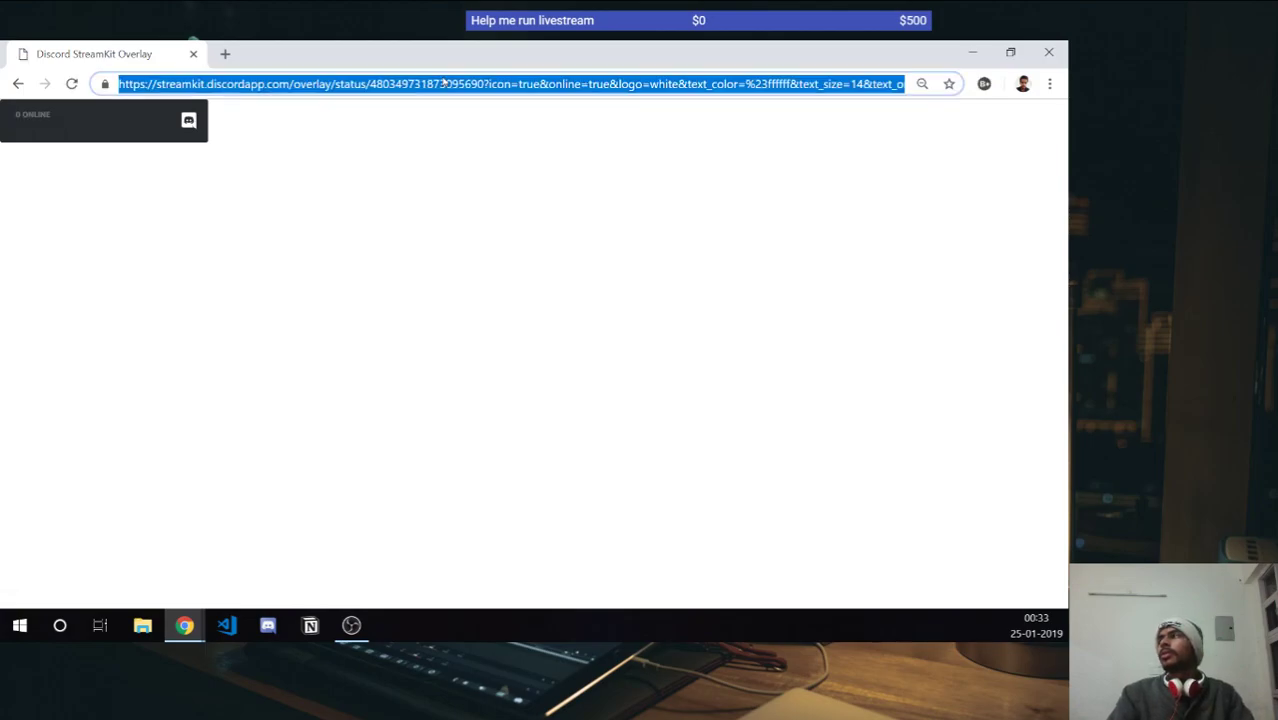
{"action": "key", "text": "End"}
{"action": "key", "text": "Return"}
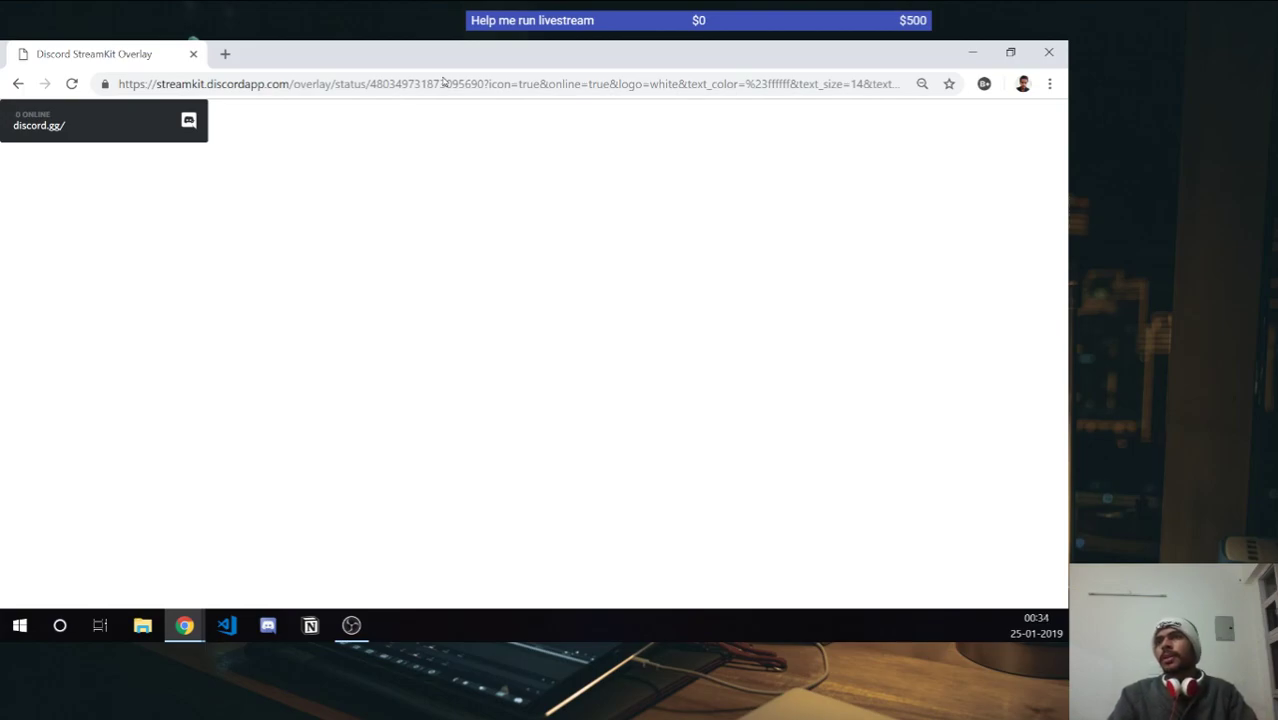
{"action": "left_click", "coordinate": [443, 83]}
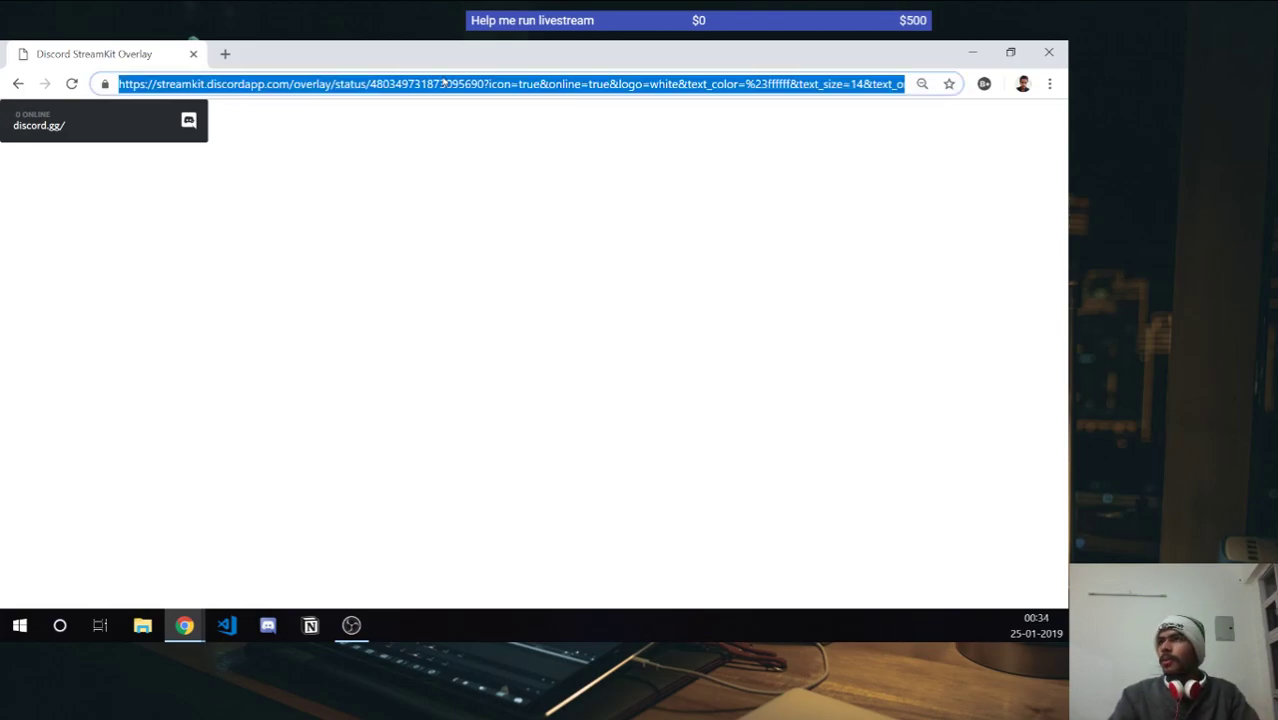
{"action": "key", "text": "End"}
{"action": "left_click", "coordinate": [285, 343]}
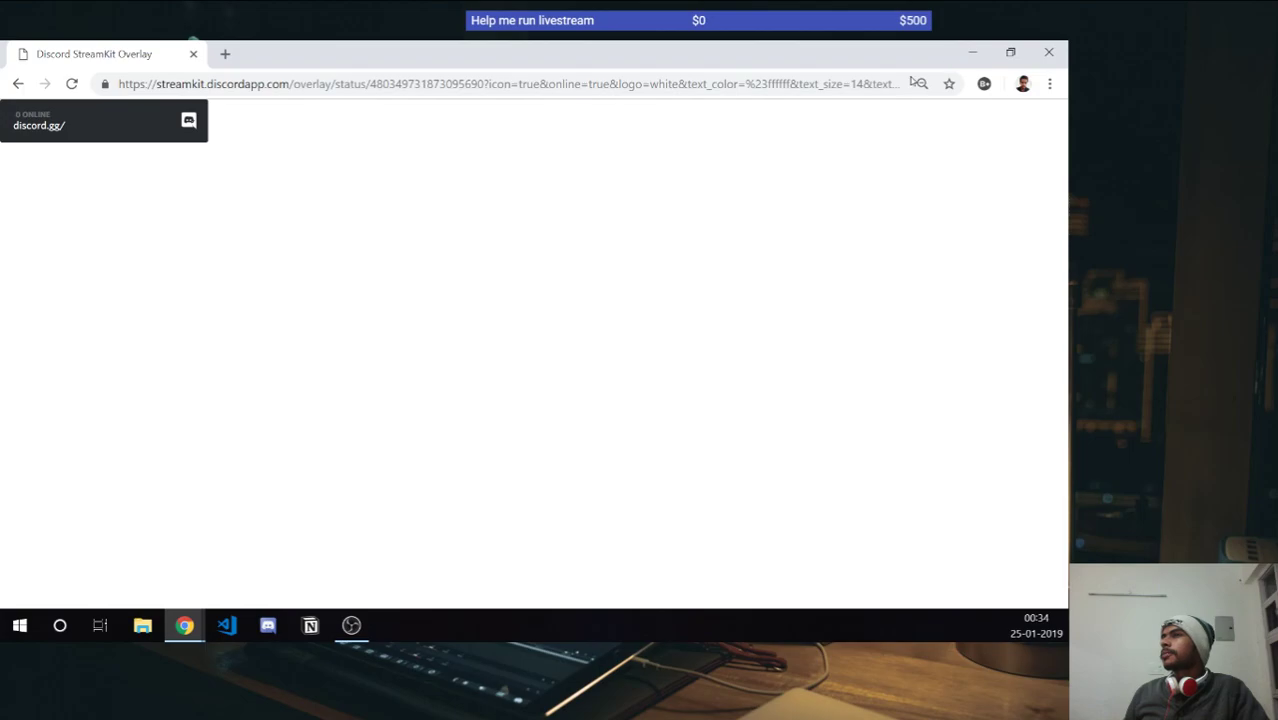
Select the whole shortened status widget URL up to invite_code=true.
{"action": "left_click", "coordinate": [432, 80]}
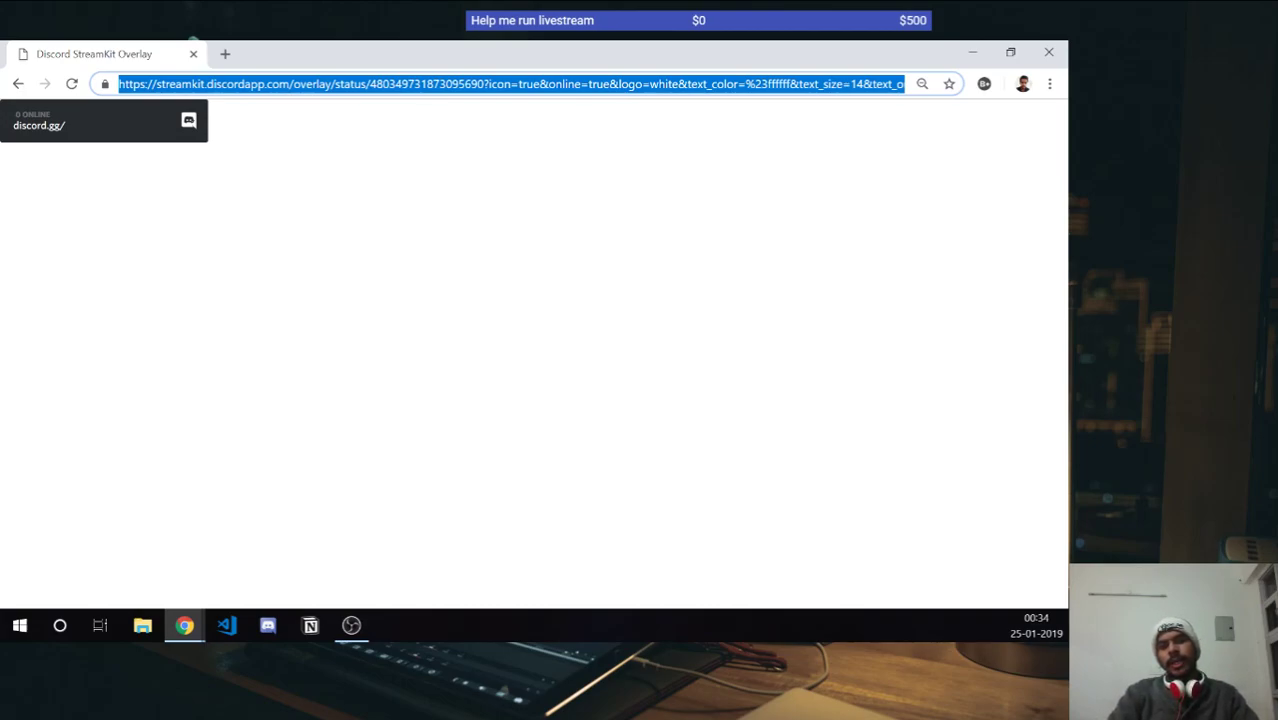
{"action": "left_click", "coordinate": [284, 84]}
{"action": "key", "text": "shift+End"}
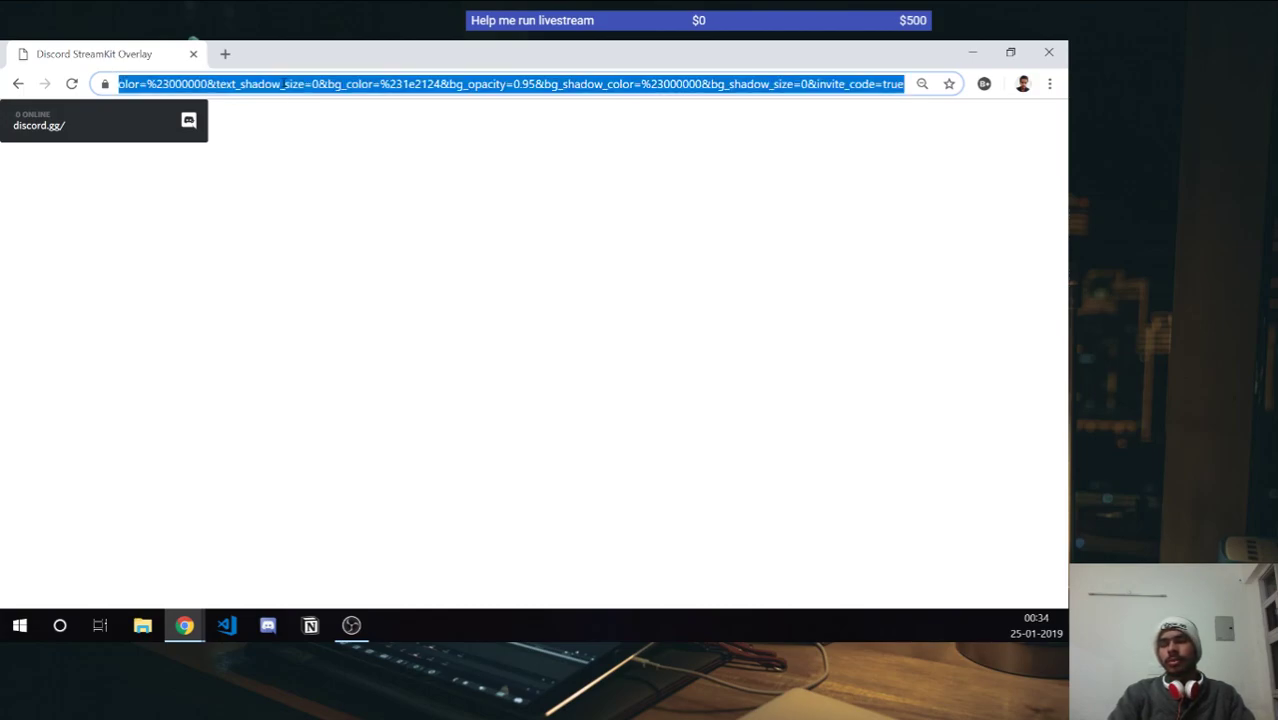